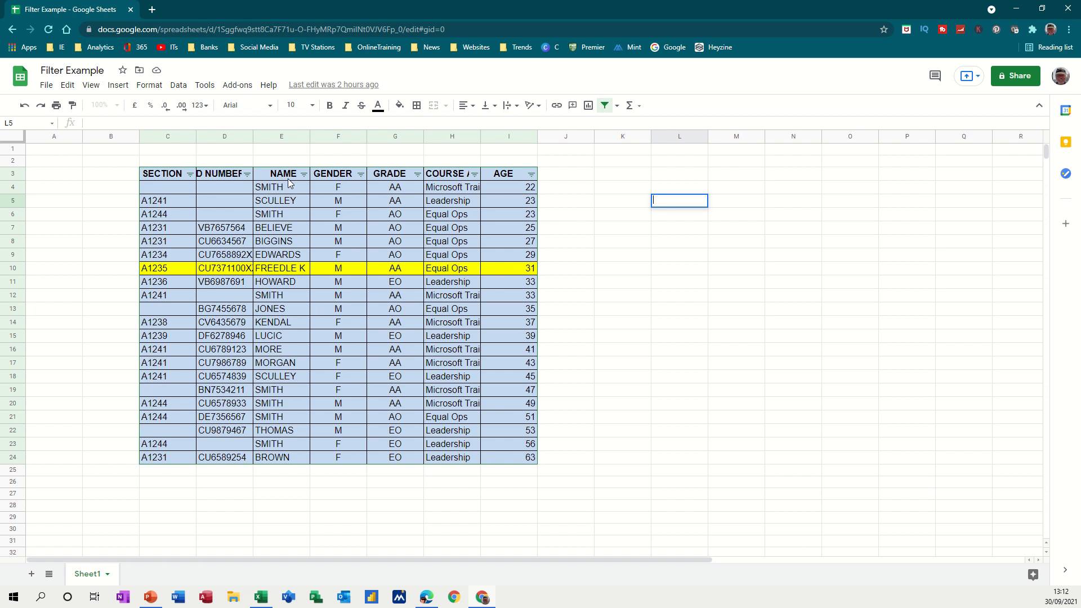
Step: Turn off the existing filter on the data table and reapply it from the NAME header cell
{"action": "left_click", "coordinate": [179, 87]}
{"action": "left_click", "coordinate": [178, 88]}
{"action": "left_click", "coordinate": [179, 87]}
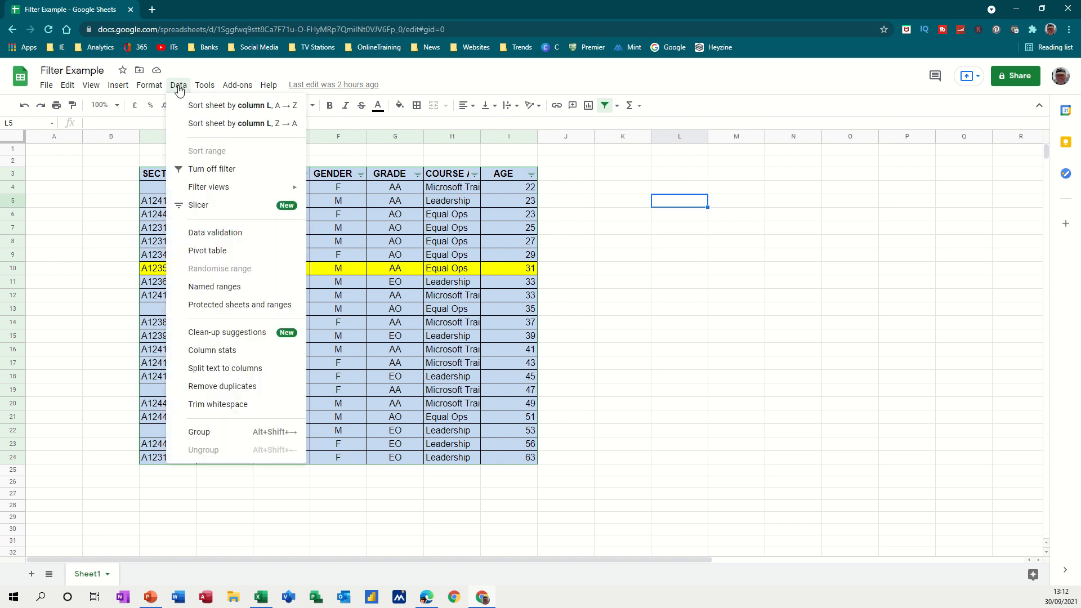
{"action": "left_click", "coordinate": [201, 170]}
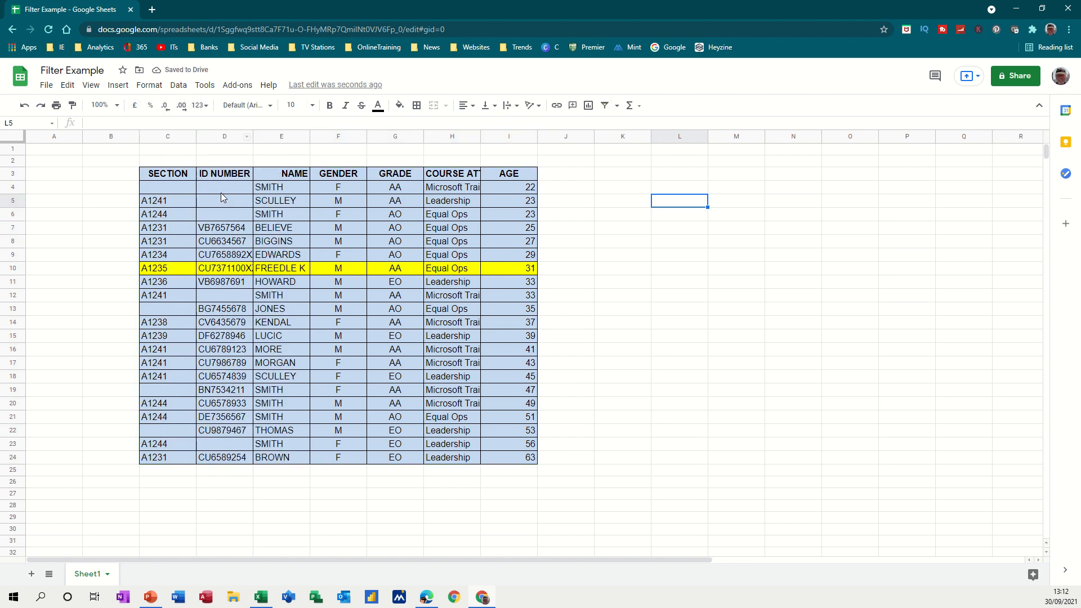
{"action": "left_click", "coordinate": [273, 178]}
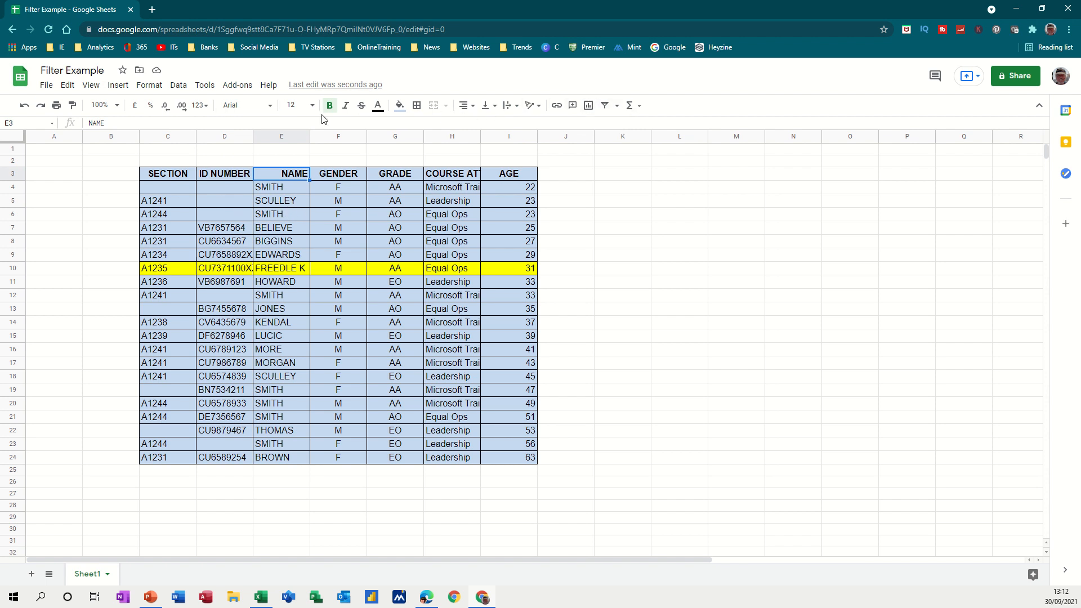
{"action": "left_click", "coordinate": [603, 107]}
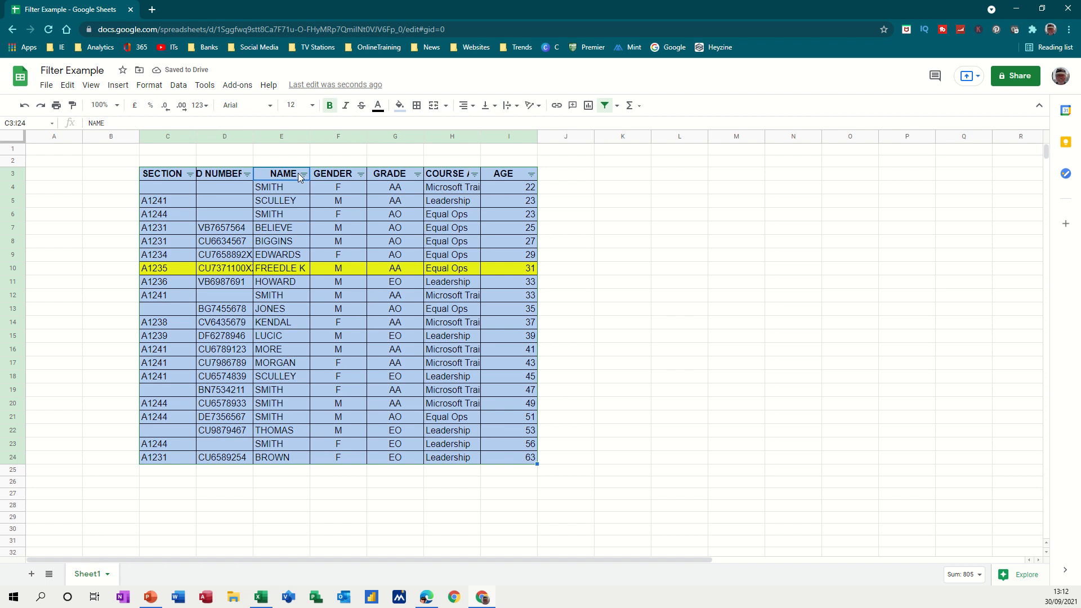
Step: Filter the GRADE column by values so only the EO rows are shown
{"action": "left_click", "coordinate": [418, 174]}
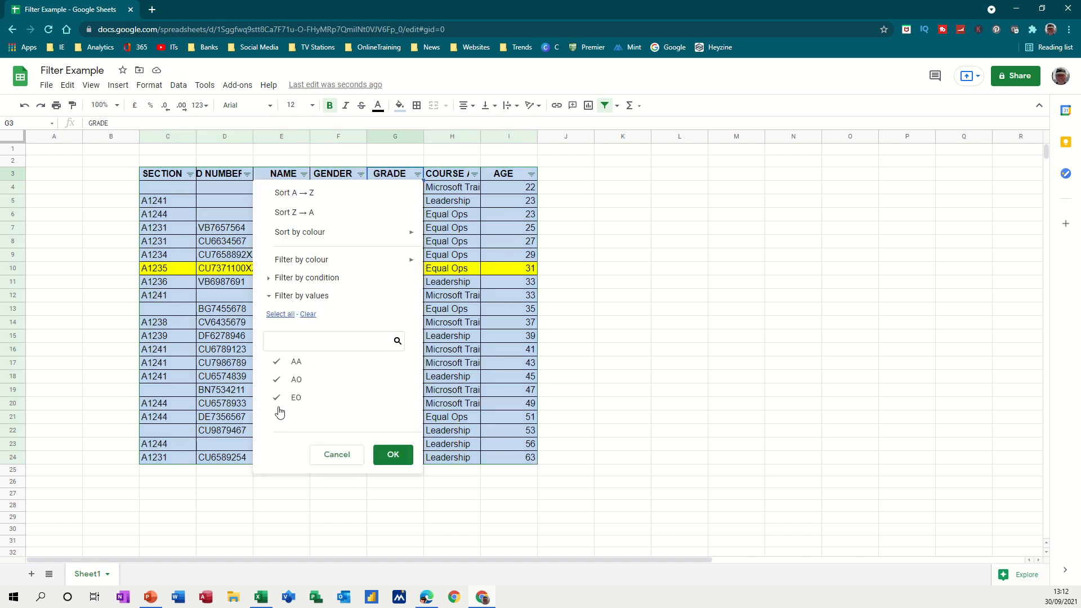
{"action": "left_click", "coordinate": [296, 365]}
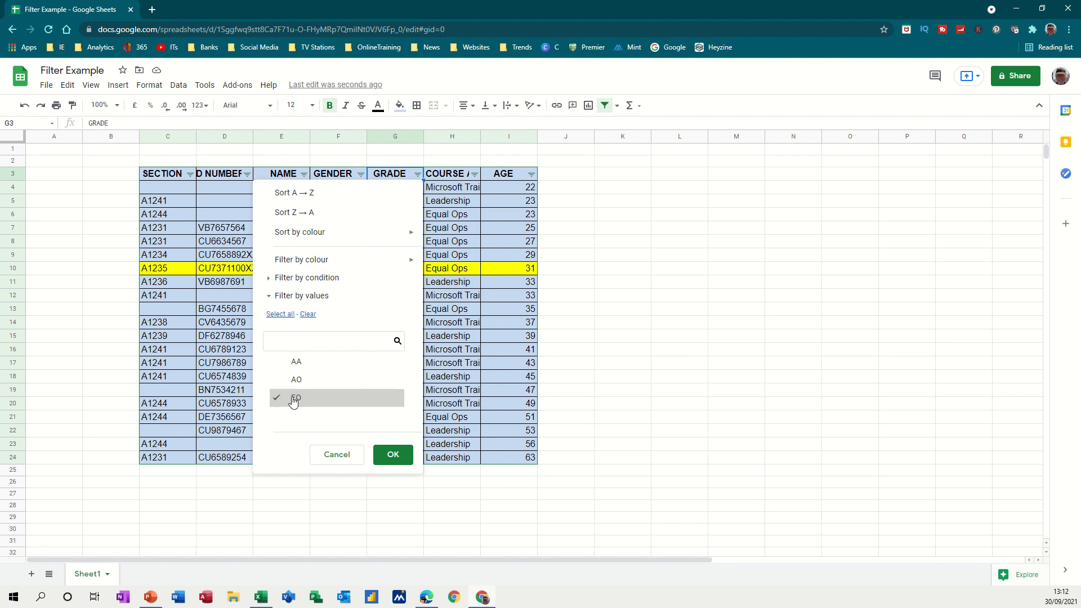
{"action": "left_click", "coordinate": [385, 452]}
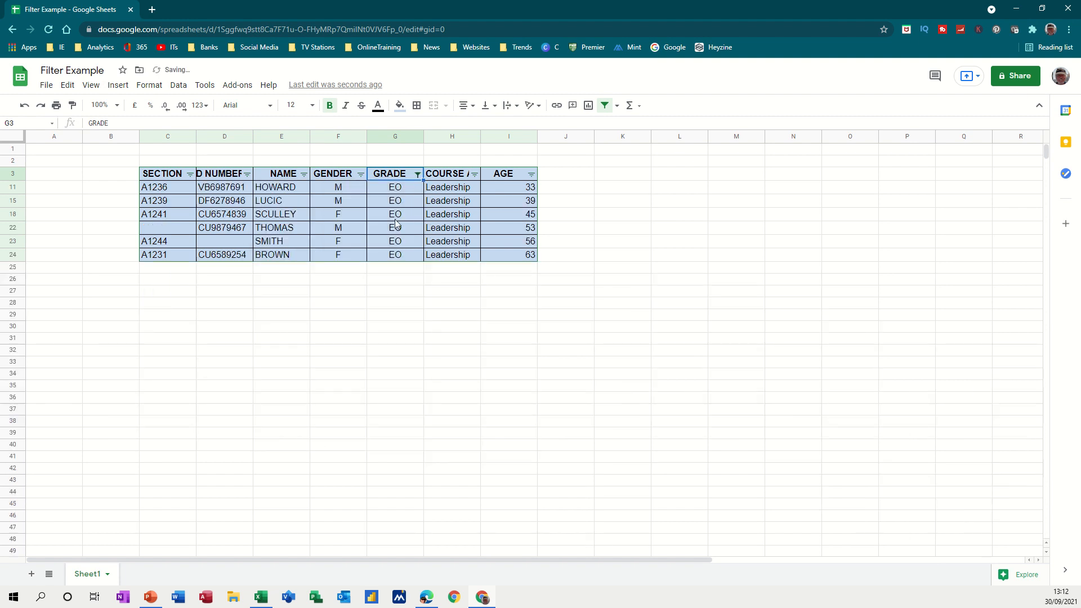
Step: Include AA and AO again in the GRADE column's value filter
{"action": "left_click", "coordinate": [418, 176]}
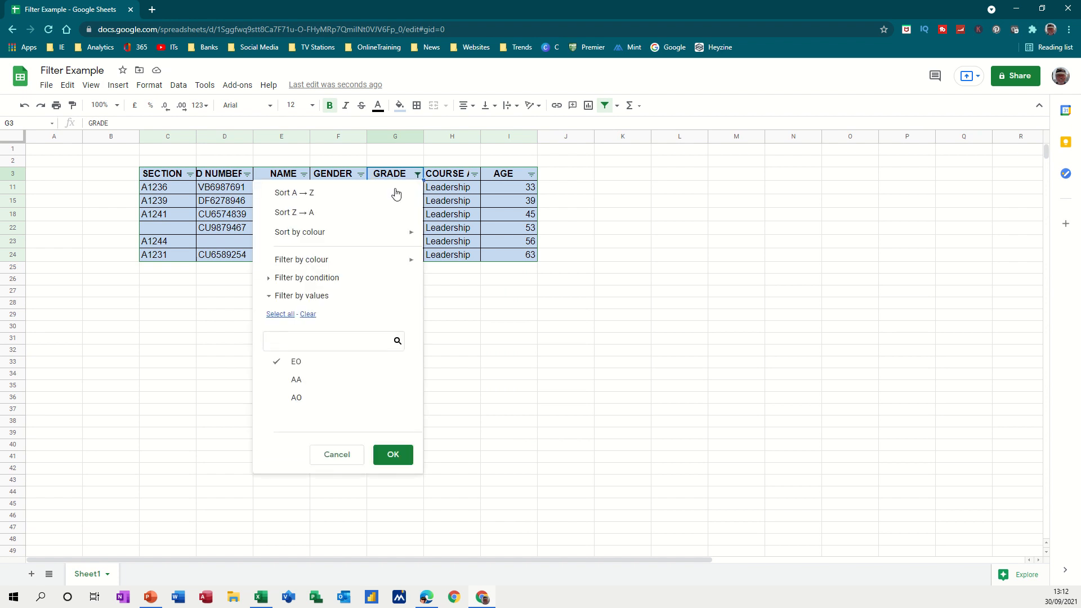
{"action": "left_click", "coordinate": [294, 379]}
{"action": "left_click", "coordinate": [294, 397]}
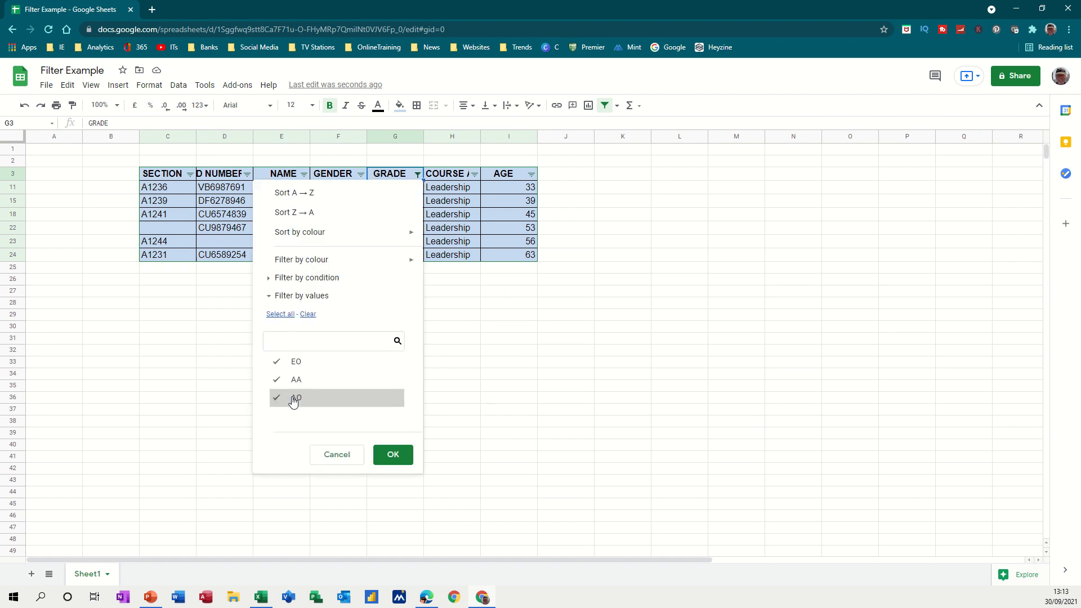
{"action": "left_click", "coordinate": [386, 456]}
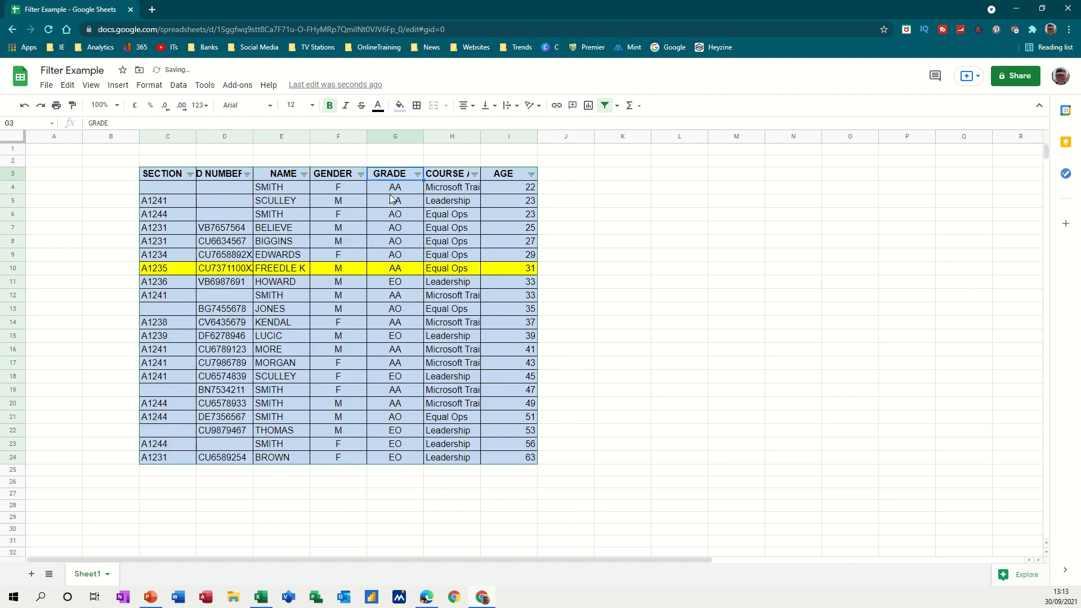
{"action": "left_click", "coordinate": [617, 108]}
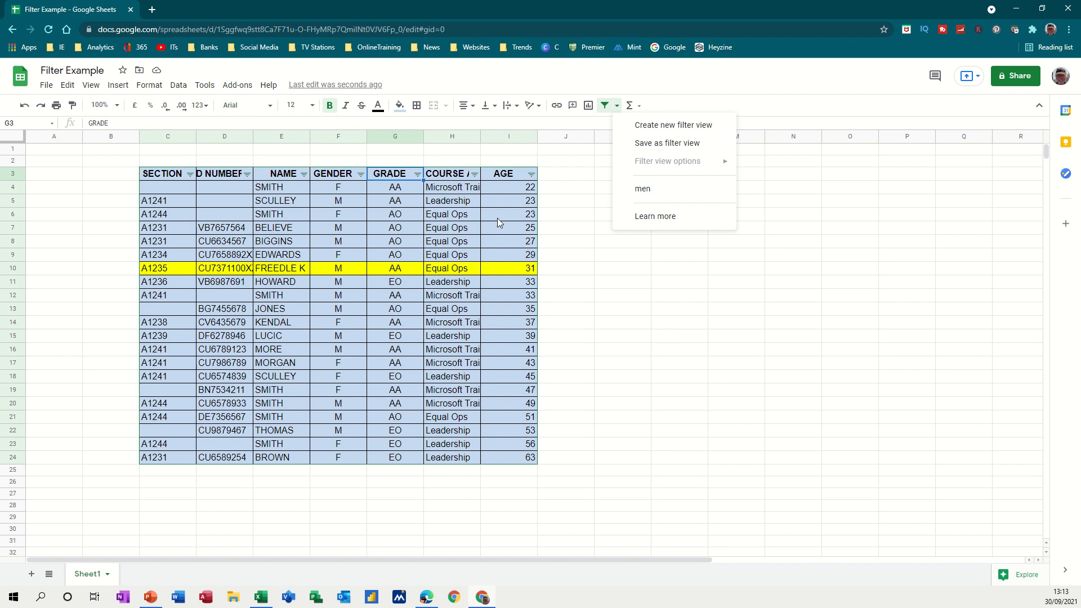
{"action": "left_click", "coordinate": [376, 293]}
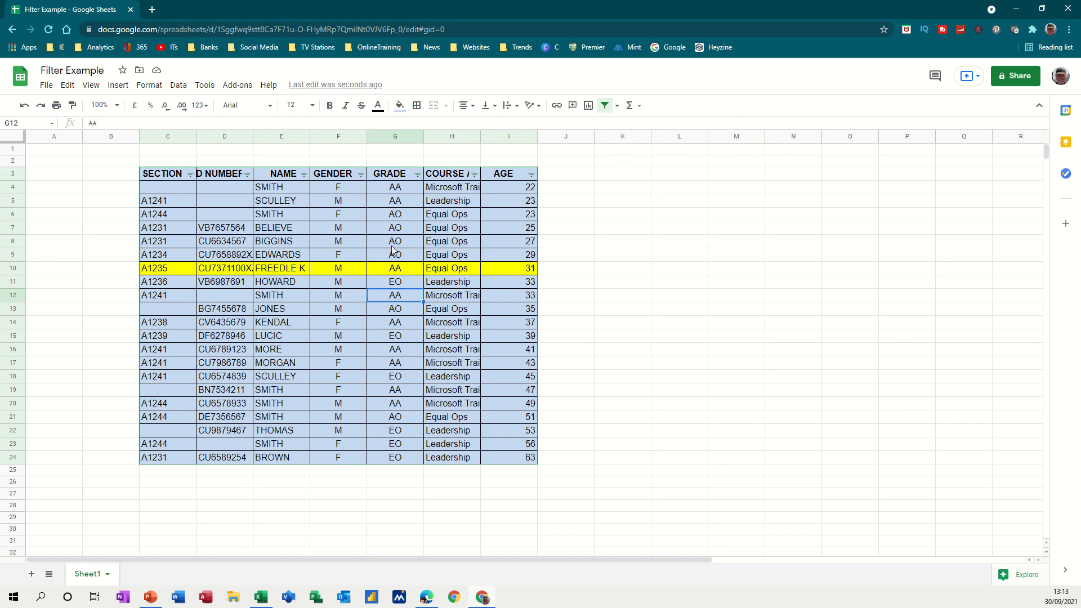
Step: Filter the GENDER column by values so only the M rows are shown
{"action": "left_click", "coordinate": [361, 176]}
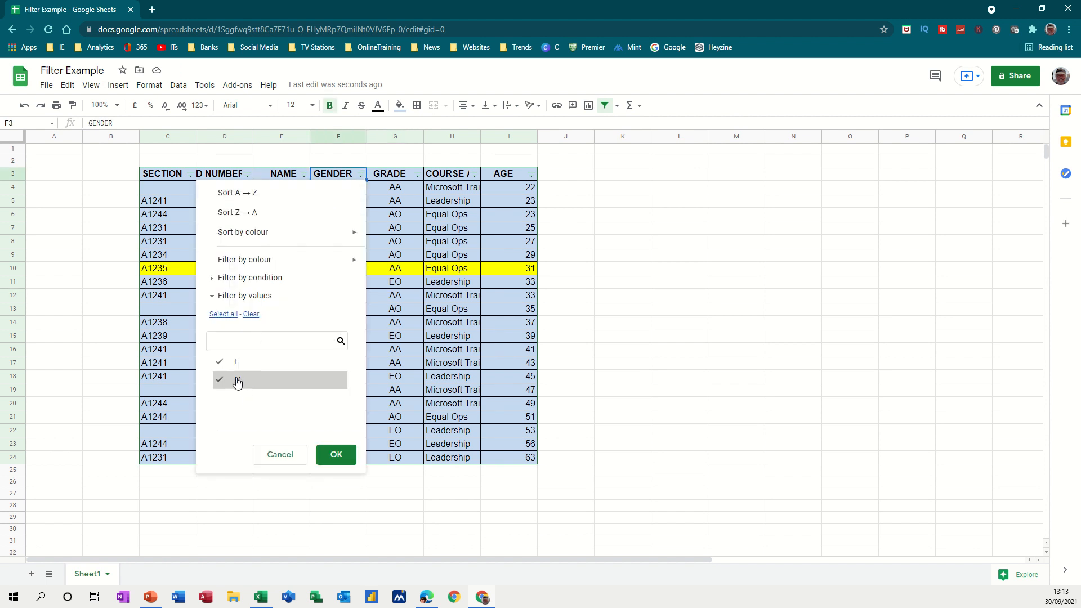
{"action": "left_click", "coordinate": [337, 454]}
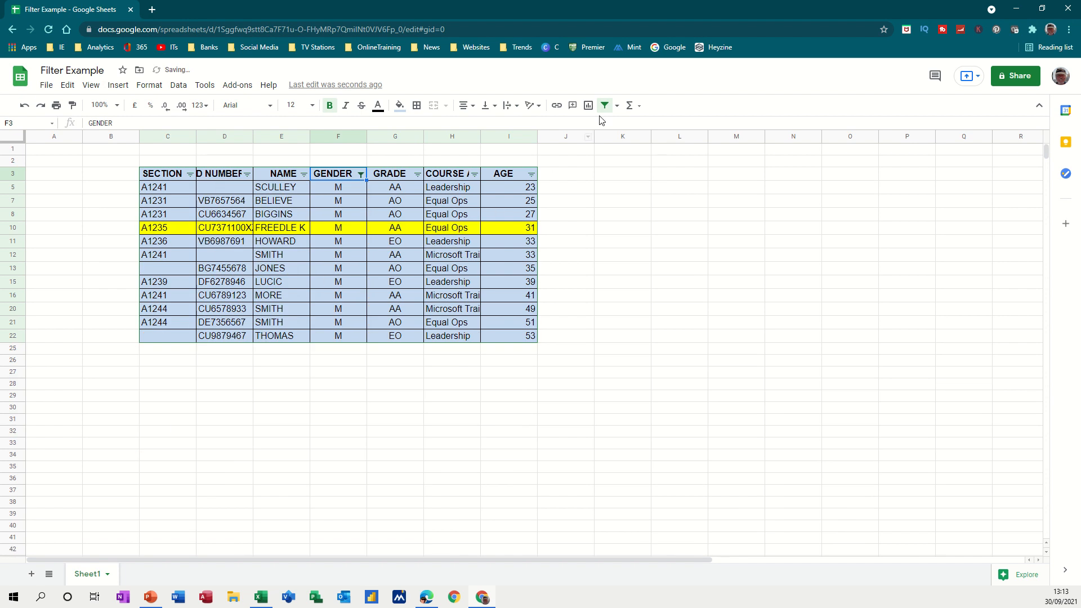
Step: Save the current filter as a filter view and name it Men
{"action": "left_click", "coordinate": [617, 106]}
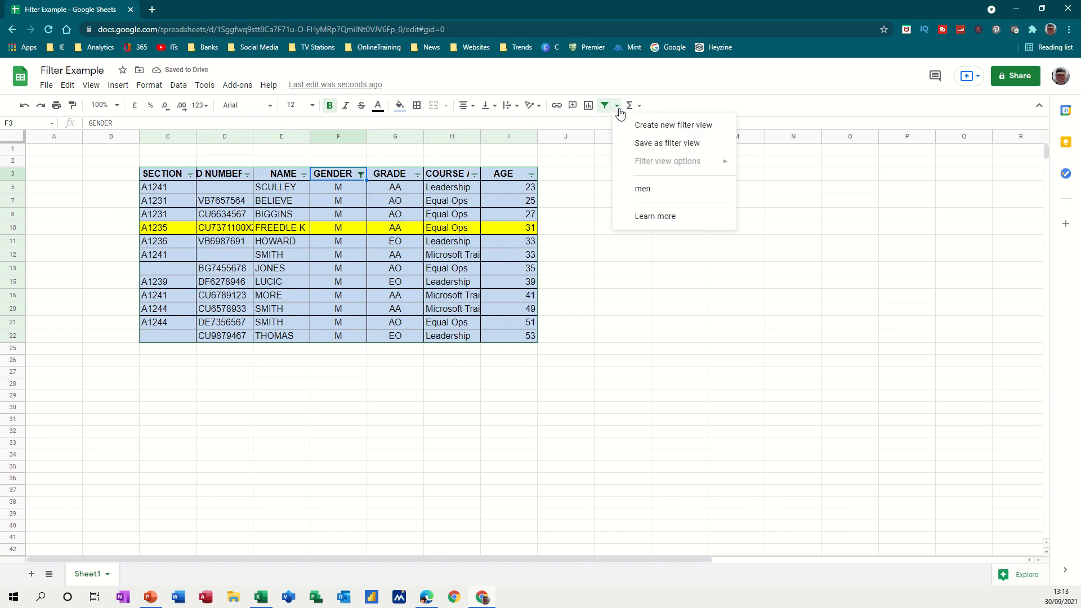
{"action": "left_click", "coordinate": [656, 144]}
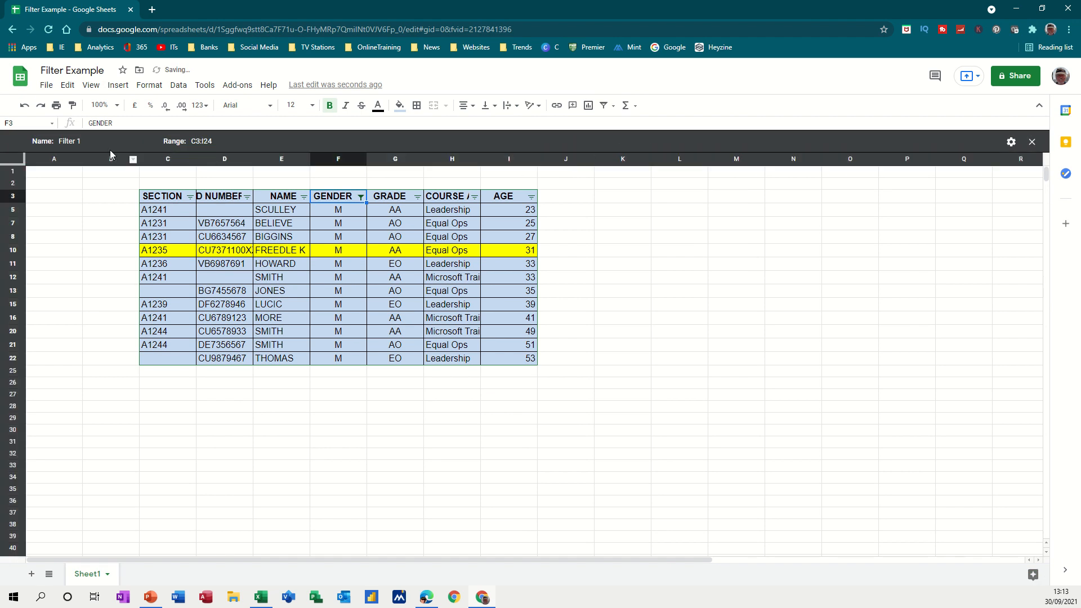
{"action": "left_click", "coordinate": [84, 142]}
{"action": "left_click_drag", "start_coordinate": [84, 142], "coordinate": [66, 143]}
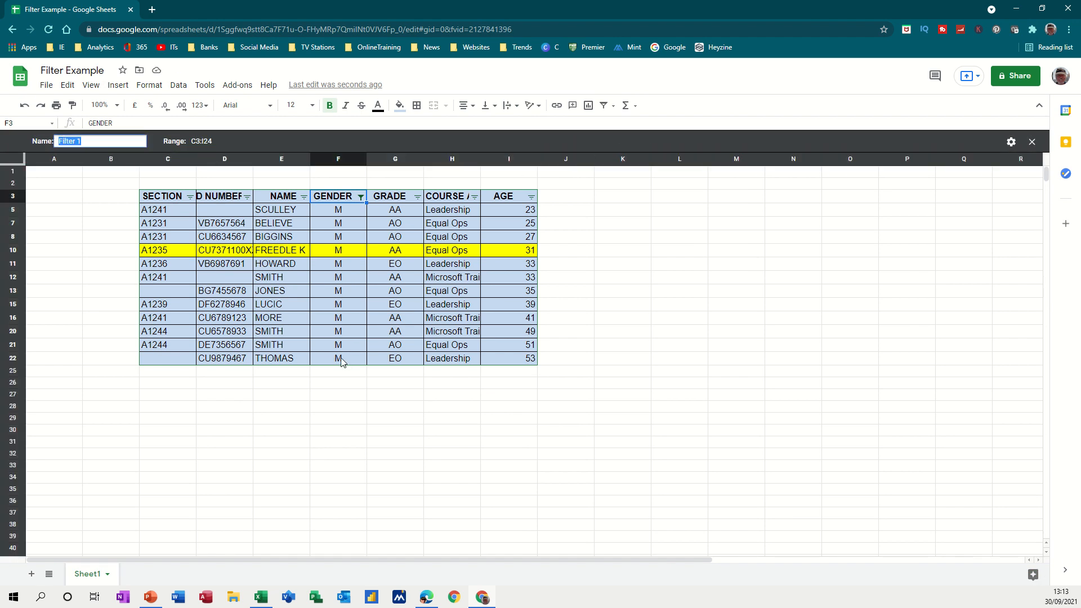
{"action": "type", "text": "Men"}
{"action": "left_click", "coordinate": [395, 305]}
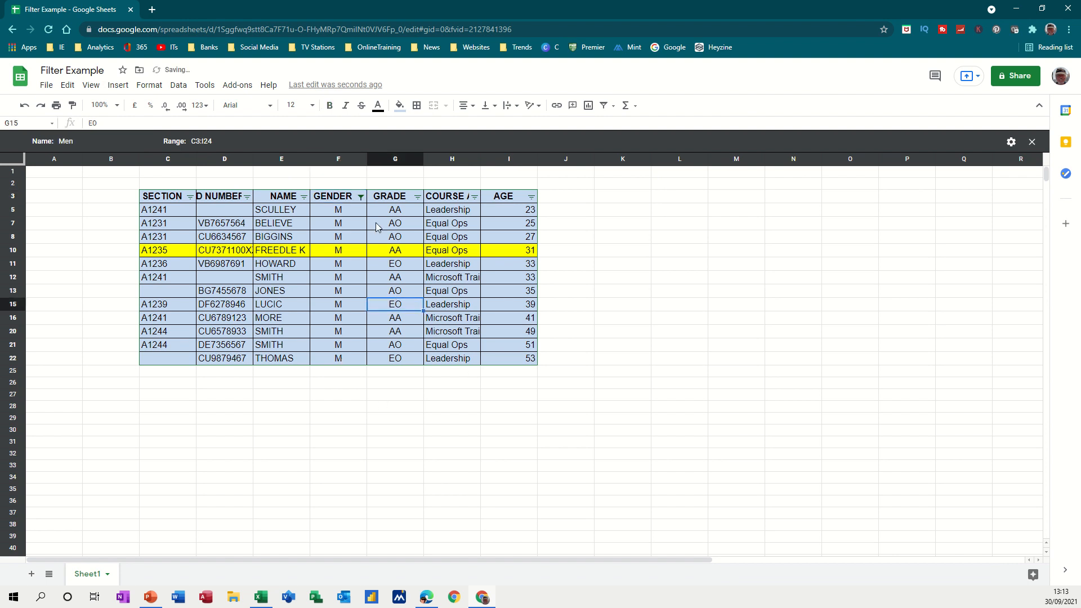
Step: Include F again in the GENDER column's value filter of the Men filter view
{"action": "left_click", "coordinate": [361, 196]}
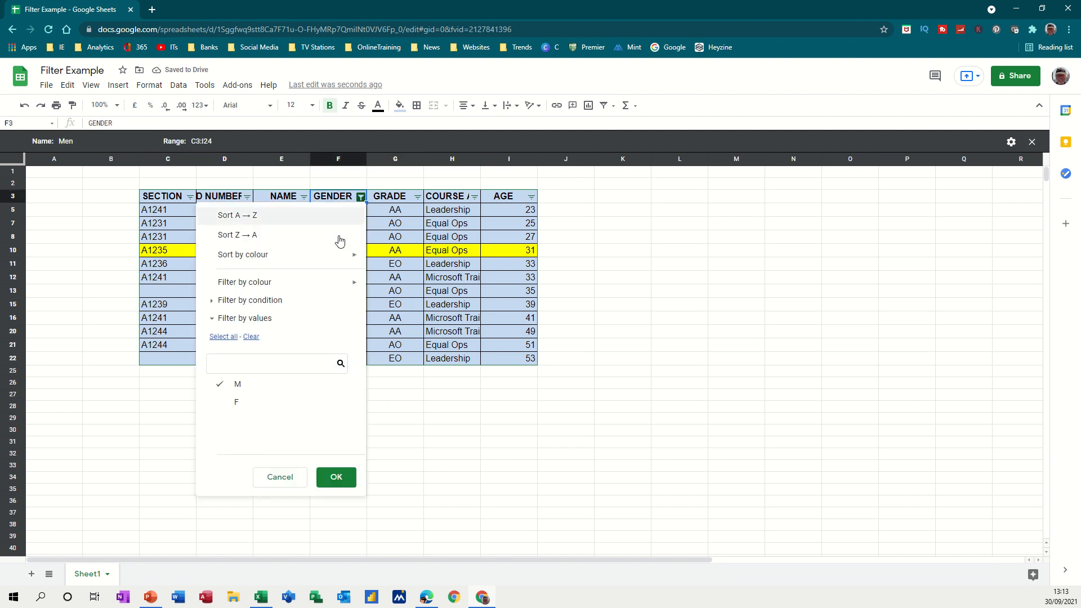
{"action": "left_click", "coordinate": [234, 405]}
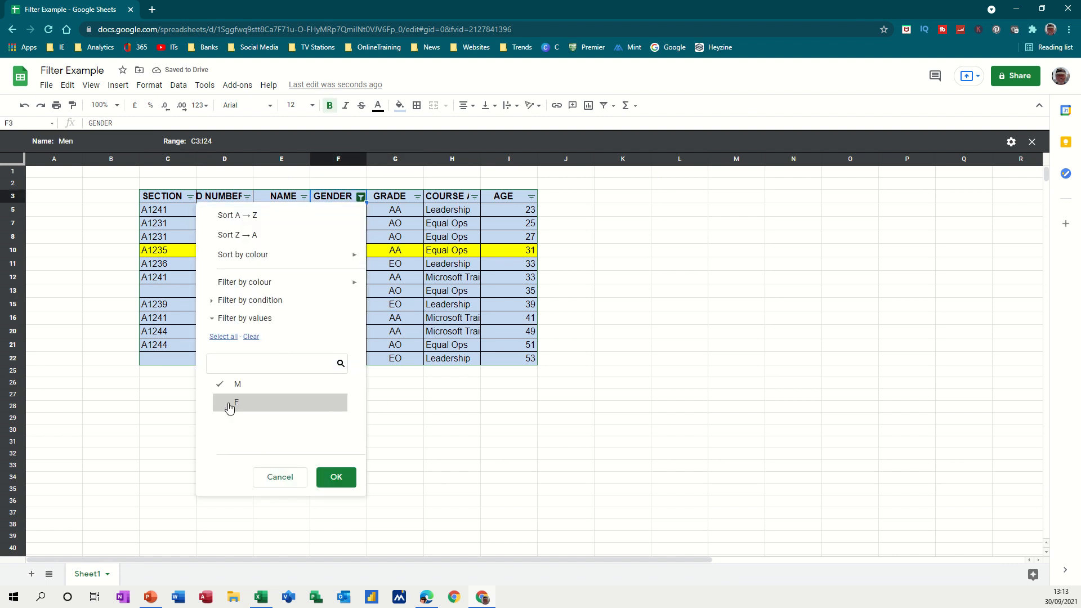
{"action": "left_click", "coordinate": [336, 477]}
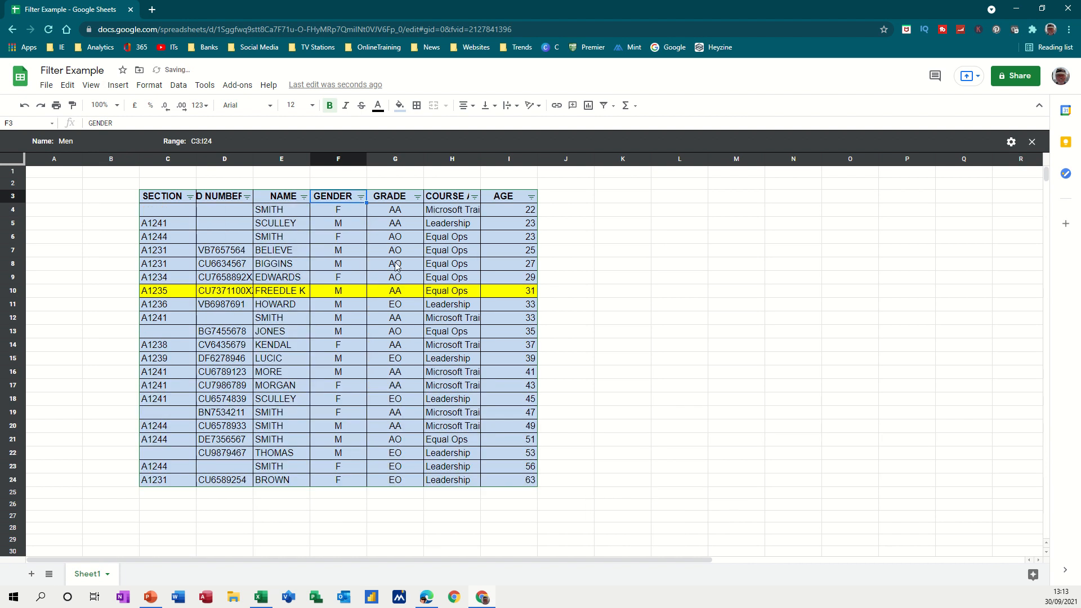
Step: Reselect the Men filter view, then switch to the older saved filter view named men
{"action": "left_click", "coordinate": [612, 106]}
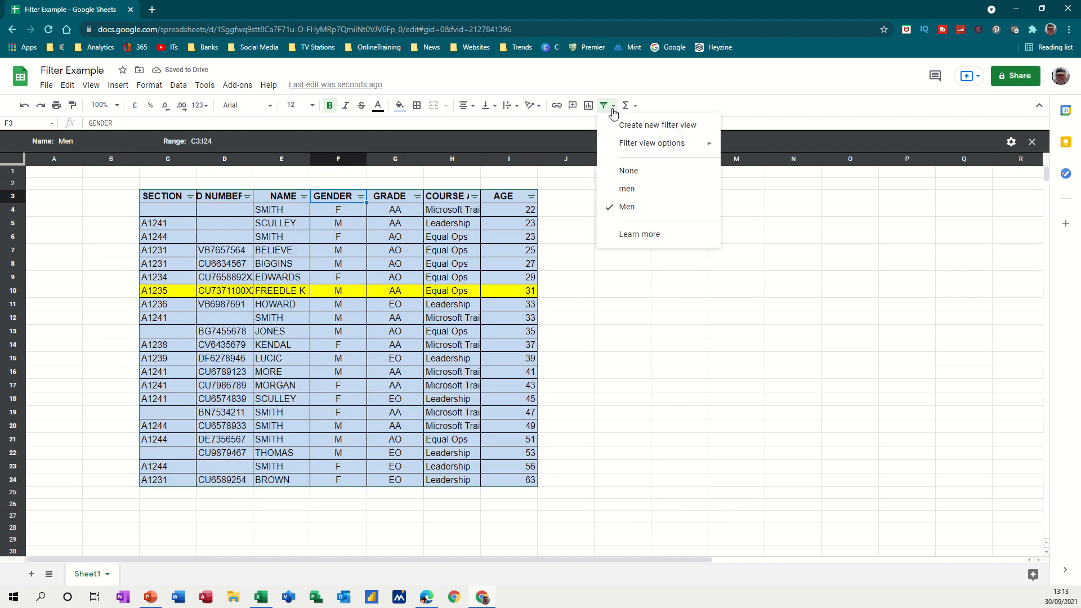
{"action": "left_click", "coordinate": [629, 210]}
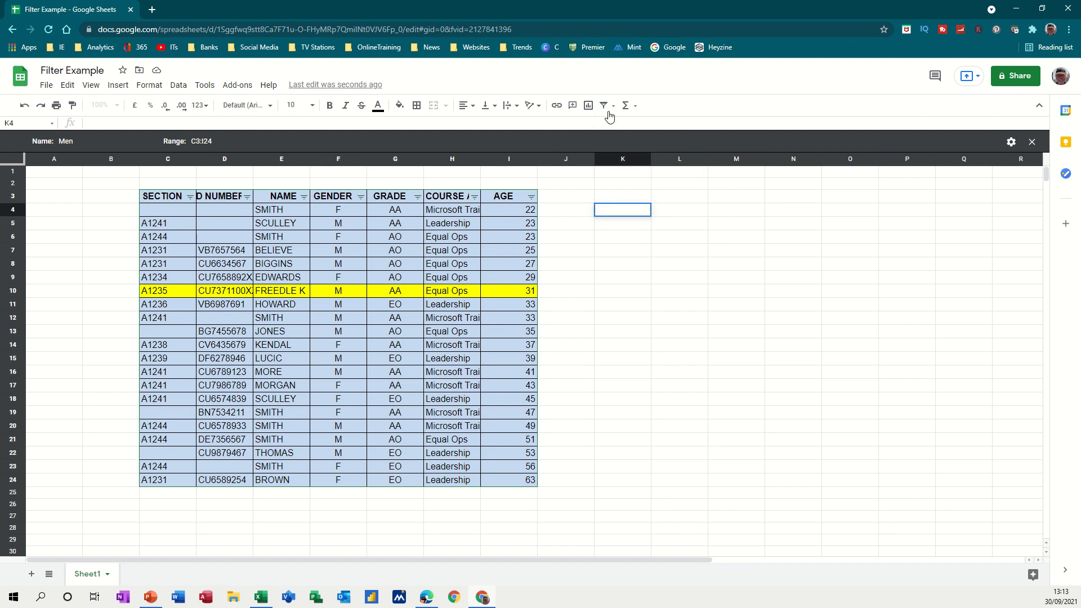
{"action": "left_click", "coordinate": [610, 111]}
{"action": "left_click", "coordinate": [626, 192]}
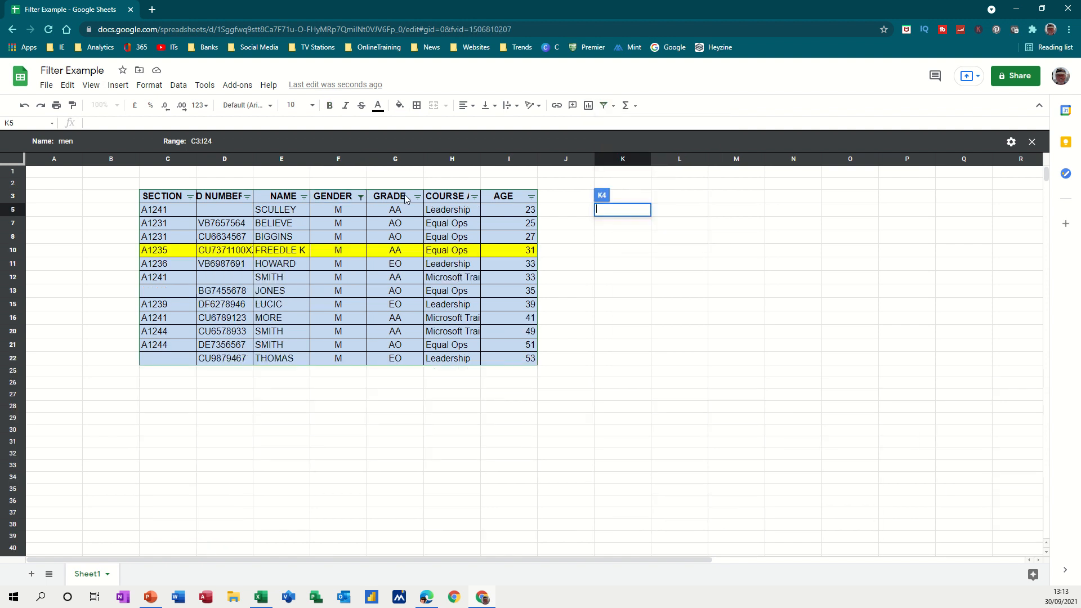
{"action": "left_click", "coordinate": [341, 224]}
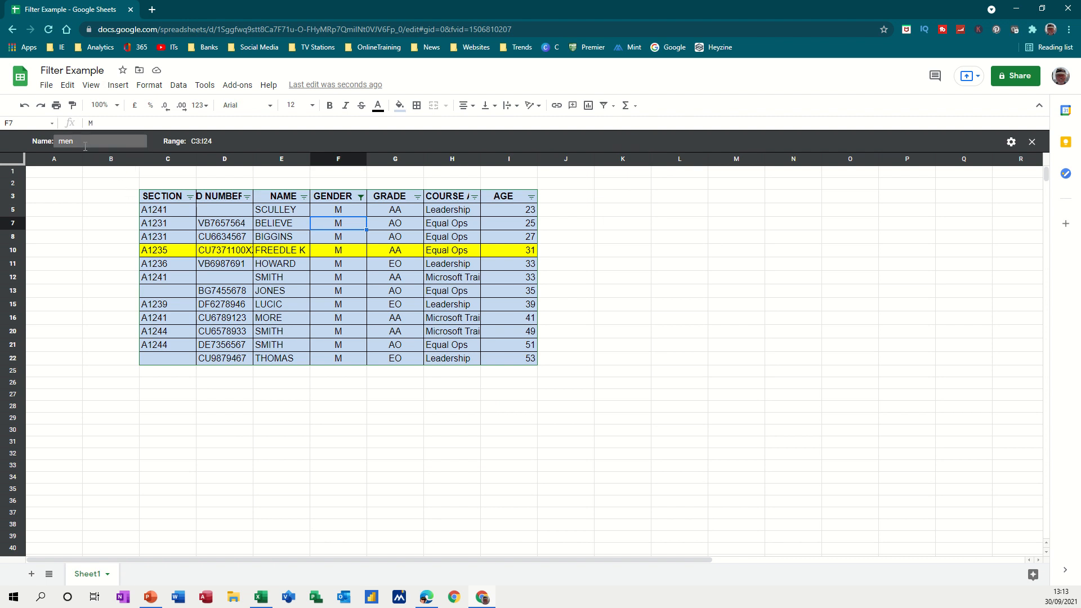
Step: Include F again in the GENDER column's value filter of the lowercase men filter view
{"action": "left_click", "coordinate": [361, 196]}
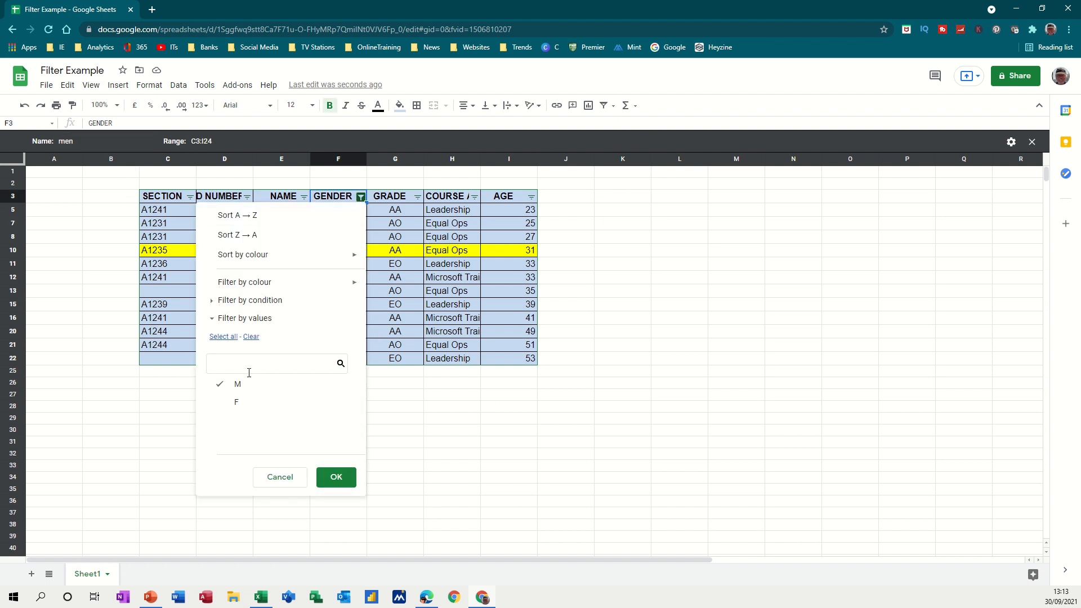
{"action": "left_click", "coordinate": [236, 402]}
{"action": "left_click", "coordinate": [333, 477]}
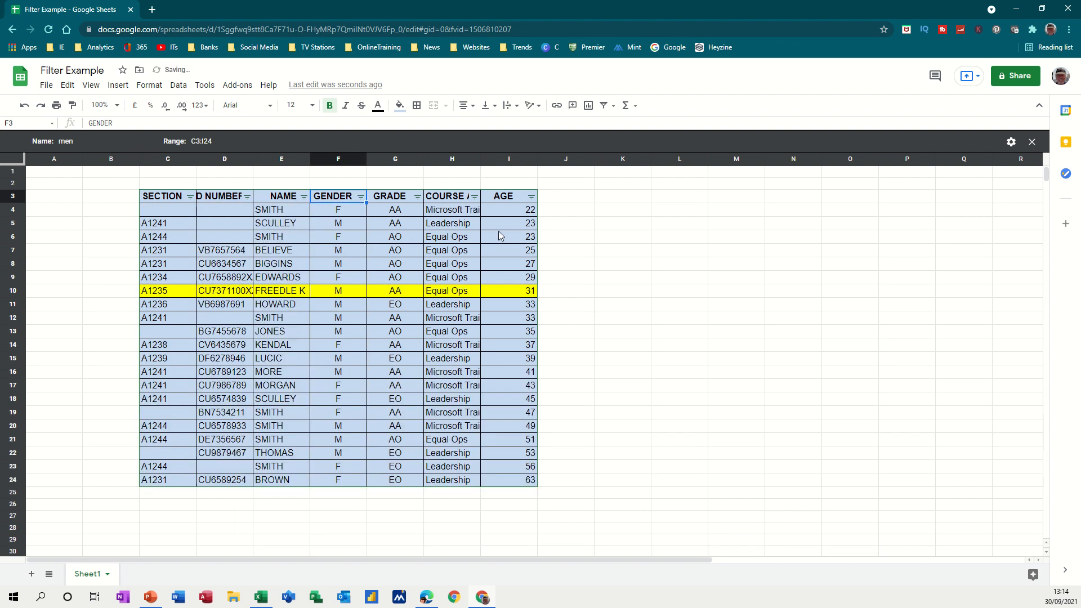
Step: Filter the AGE column in the men filter view with a greater than 35 condition
{"action": "left_click", "coordinate": [531, 197]}
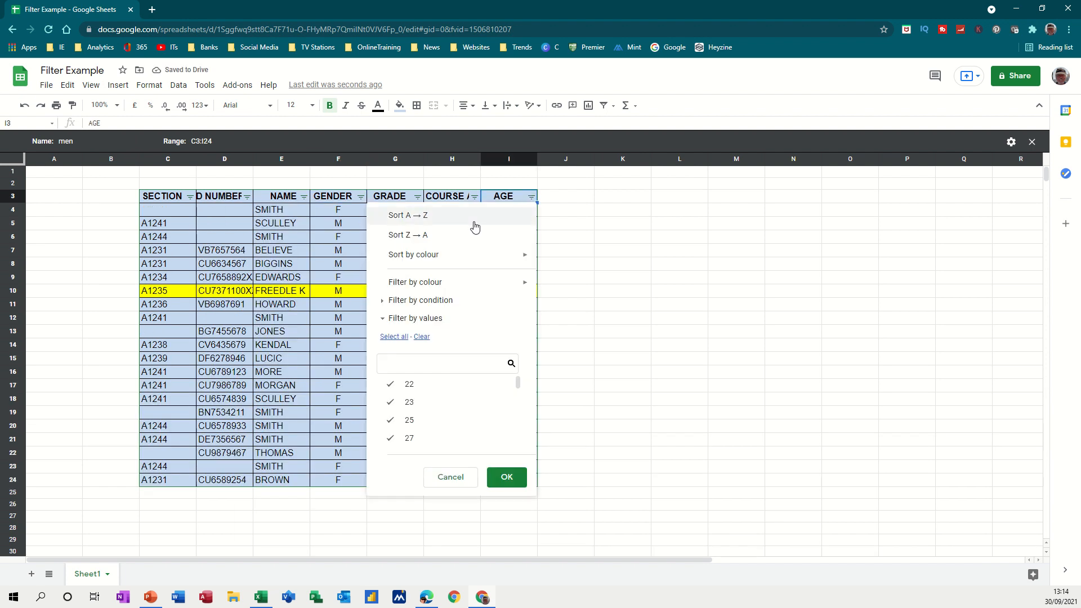
{"action": "scroll", "coordinate": [428, 414], "scroll_direction": "down", "scroll_amount": 5}
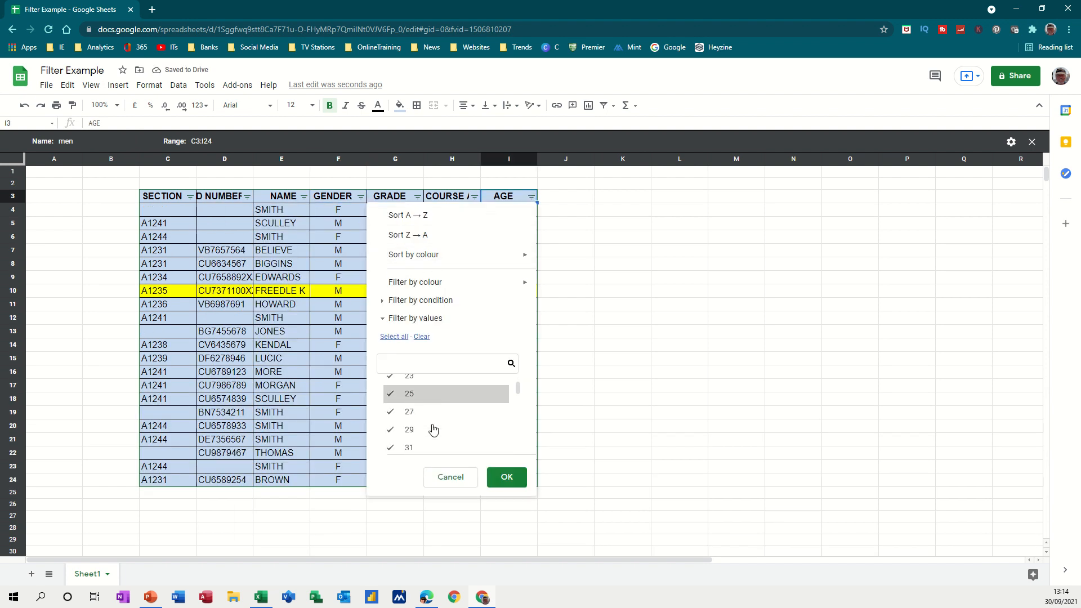
{"action": "scroll", "coordinate": [433, 430], "scroll_direction": "down", "scroll_amount": 2}
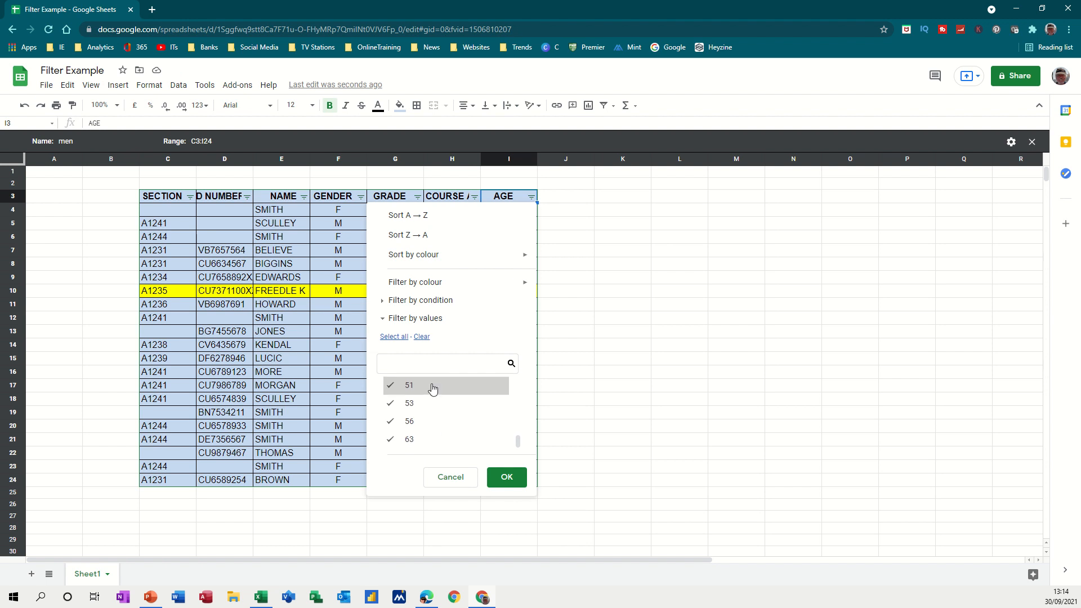
{"action": "left_click", "coordinate": [440, 301]}
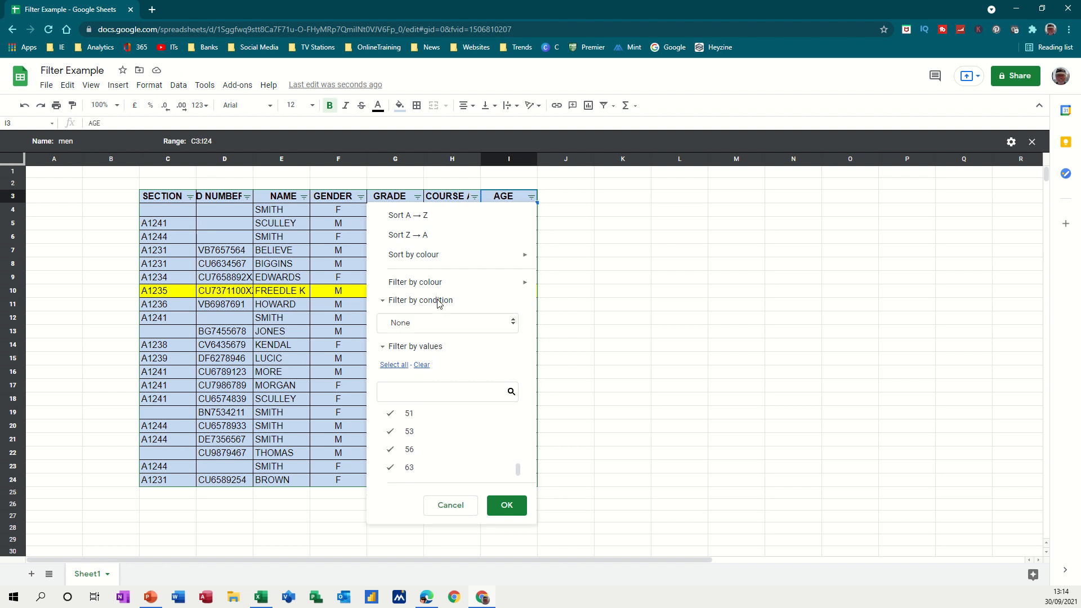
{"action": "left_click", "coordinate": [513, 329]}
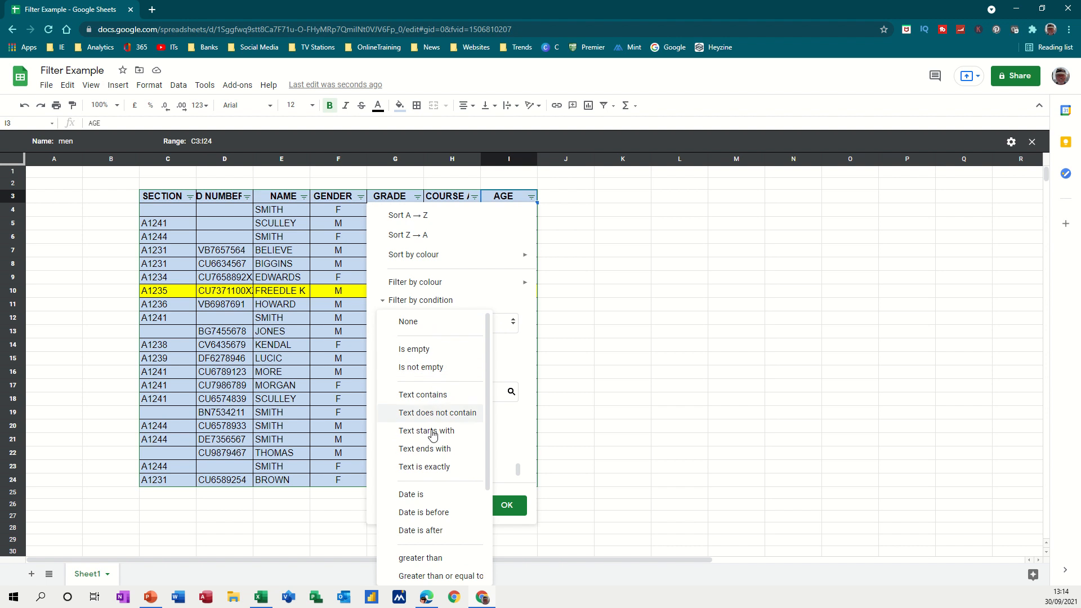
{"action": "scroll", "coordinate": [426, 470], "scroll_direction": "down", "scroll_amount": 1}
{"action": "scroll", "coordinate": [426, 473], "scroll_direction": "down", "scroll_amount": 1}
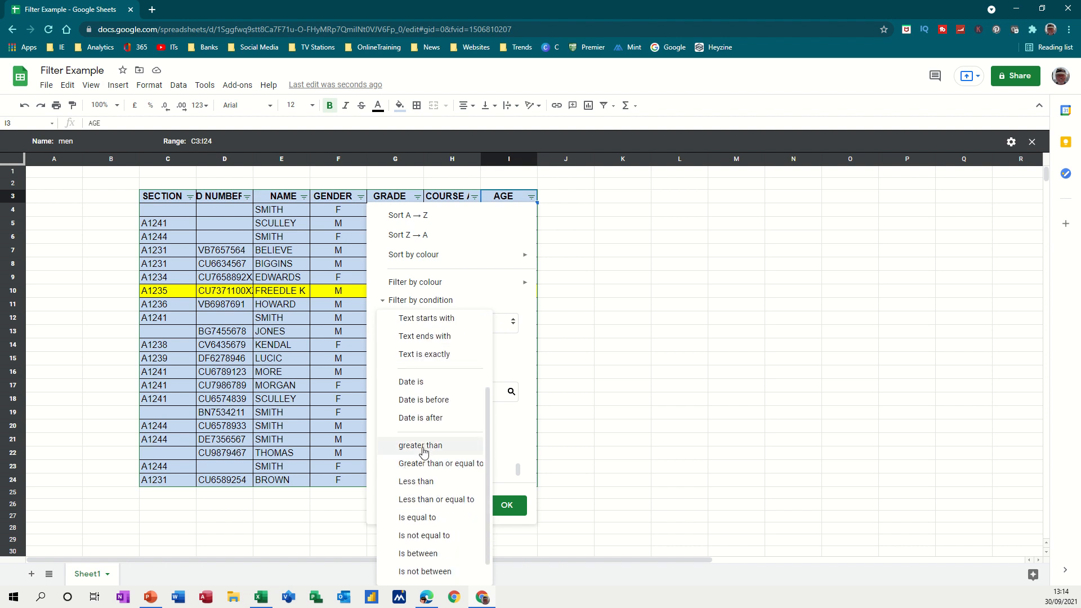
{"action": "left_click", "coordinate": [423, 446]}
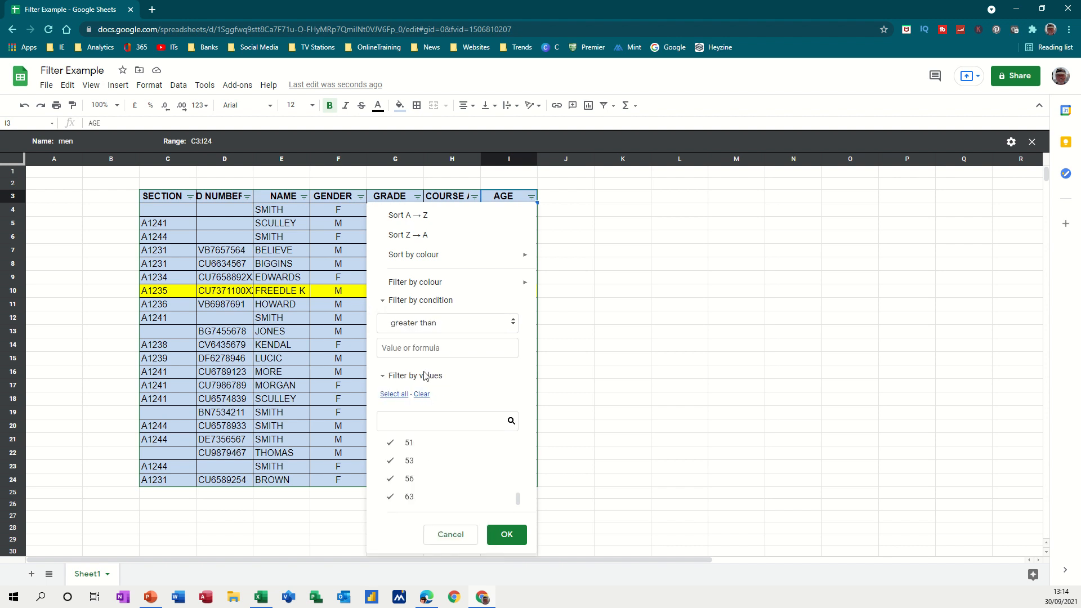
{"action": "left_click", "coordinate": [417, 347]}
{"action": "type", "text": "35"}
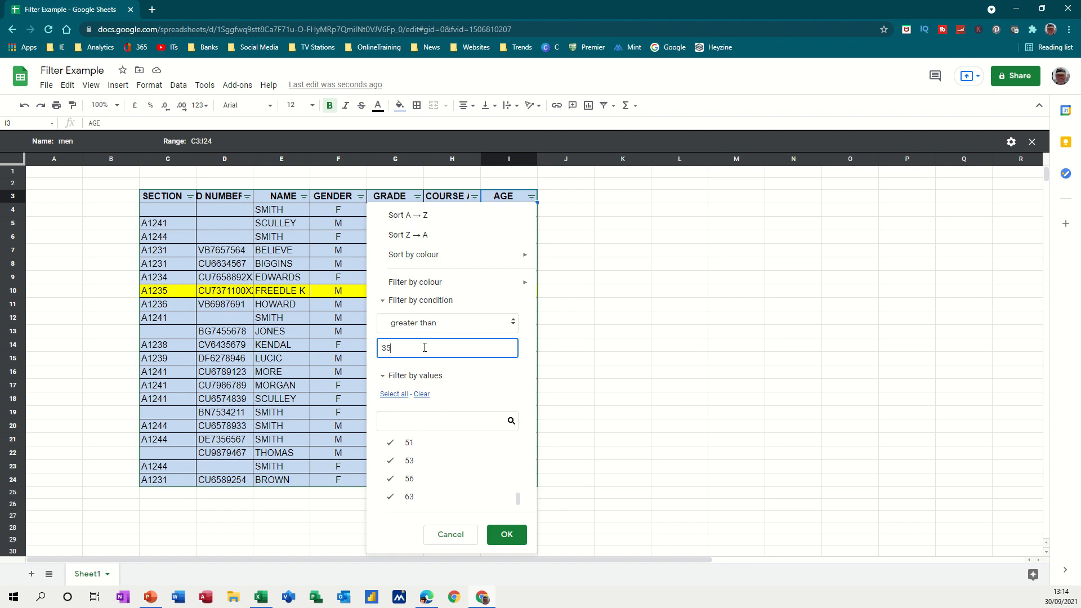
{"action": "left_click", "coordinate": [506, 535]}
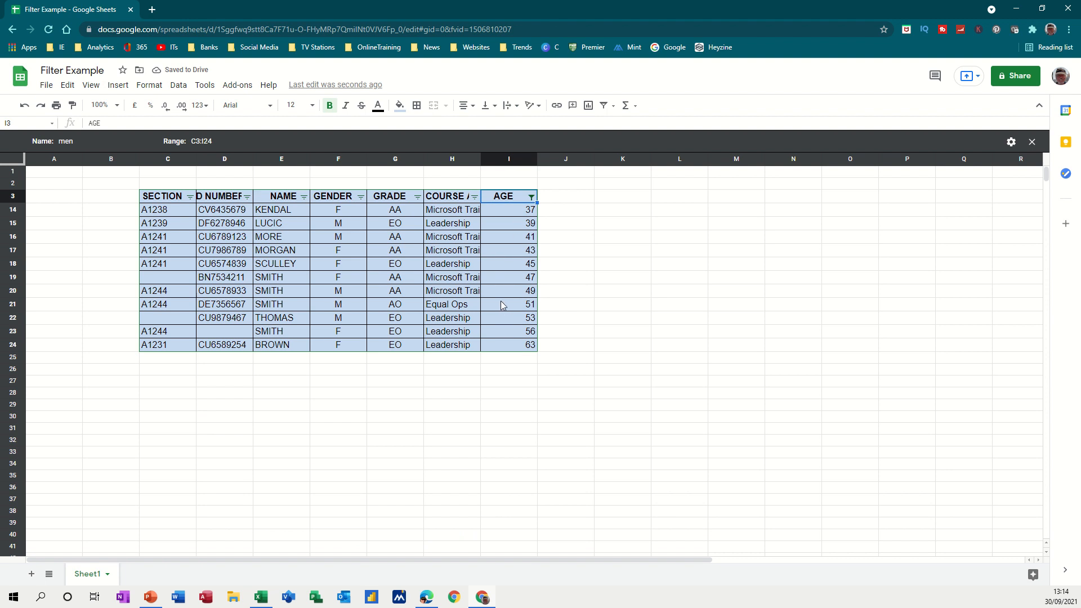
Step: Reapply the AGE column's filter using both the greater than 35 condition and a value list with no ages ticked
{"action": "left_click", "coordinate": [530, 196]}
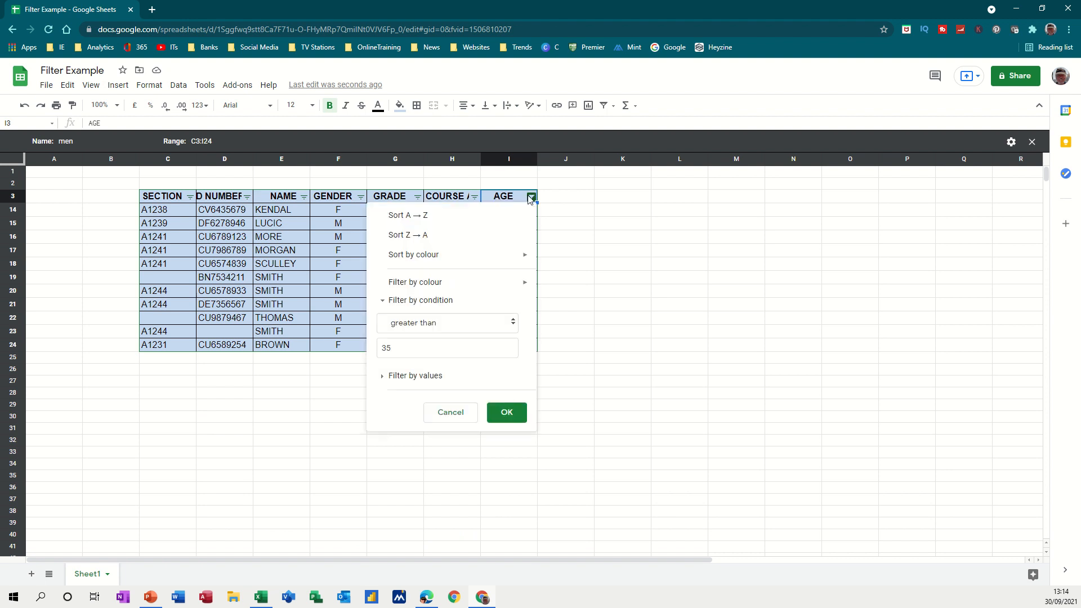
{"action": "left_click", "coordinate": [387, 379]}
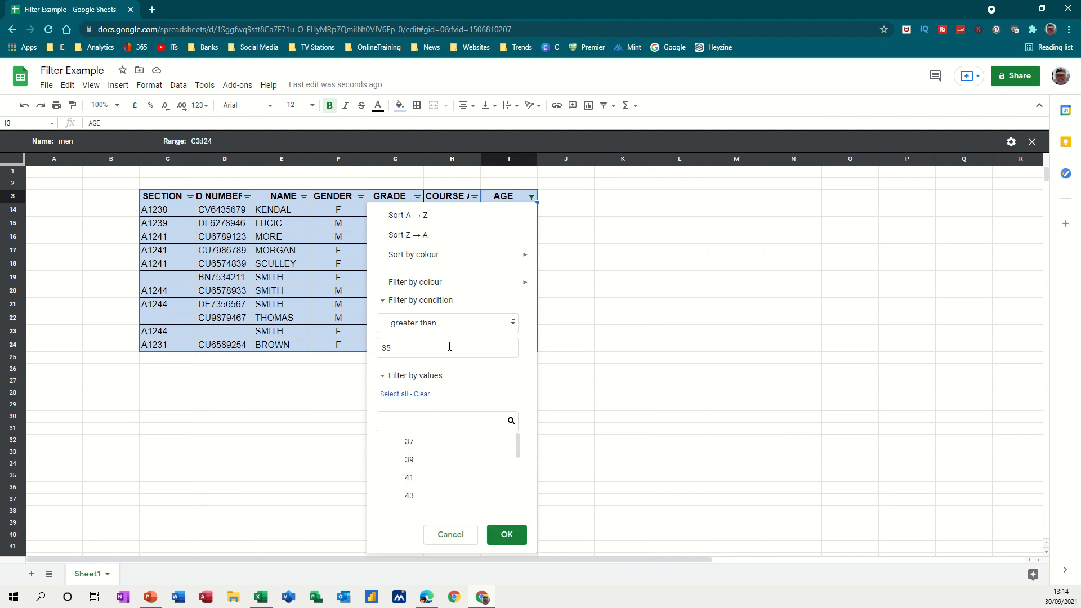
{"action": "left_click", "coordinate": [505, 536]}
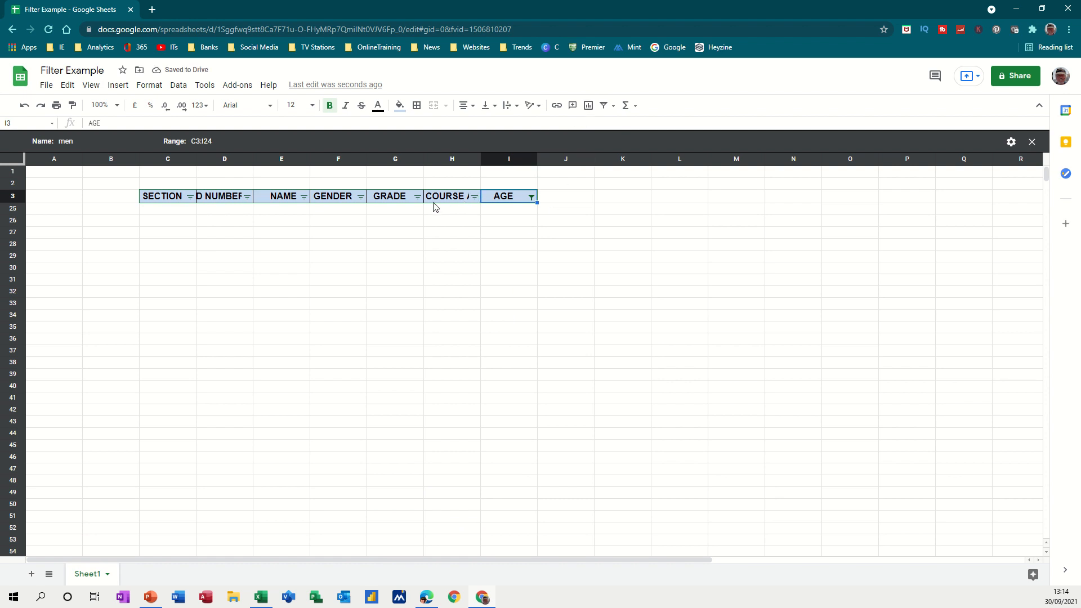
Step: Remove 35 from the AGE column's greater than condition, clear its value selection and apply the filter
{"action": "left_click", "coordinate": [531, 197]}
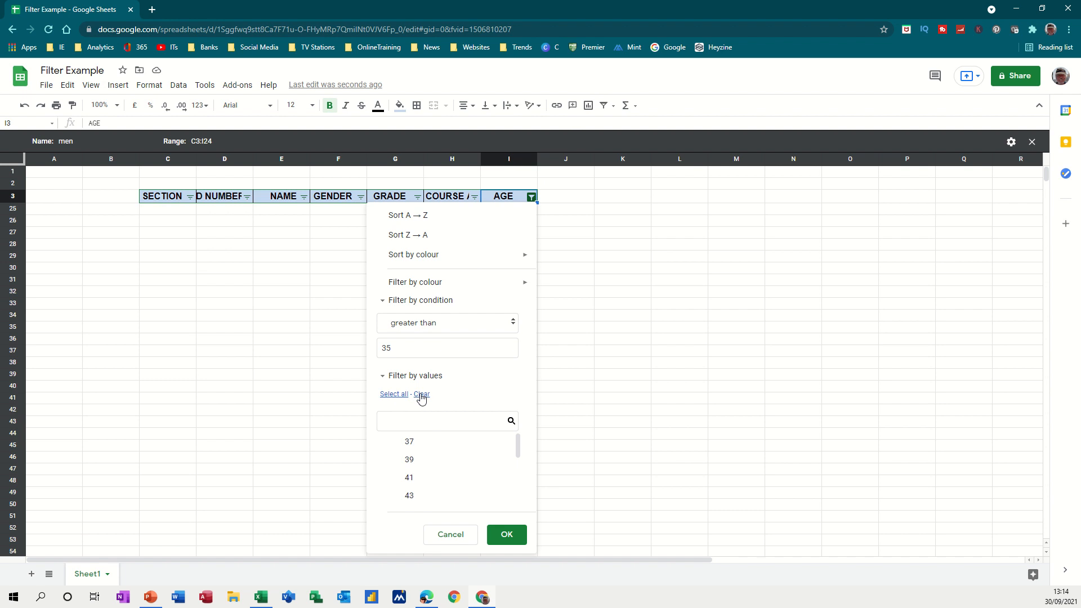
{"action": "left_click_drag", "start_coordinate": [401, 347], "coordinate": [371, 352]}
{"action": "key", "text": "BackSpace"}
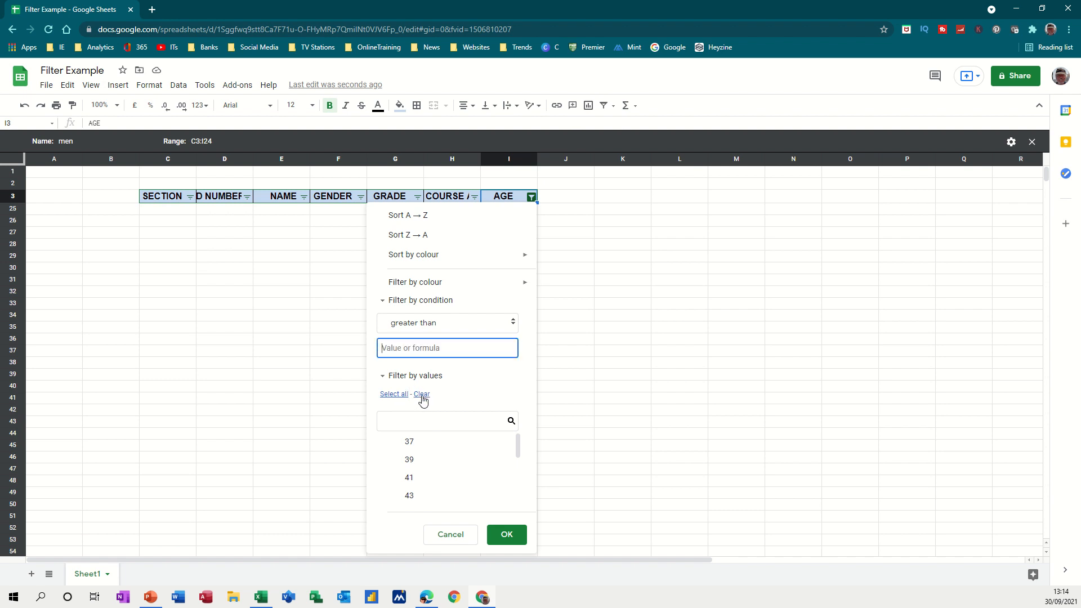
{"action": "left_click", "coordinate": [422, 394]}
{"action": "left_click", "coordinate": [507, 535]}
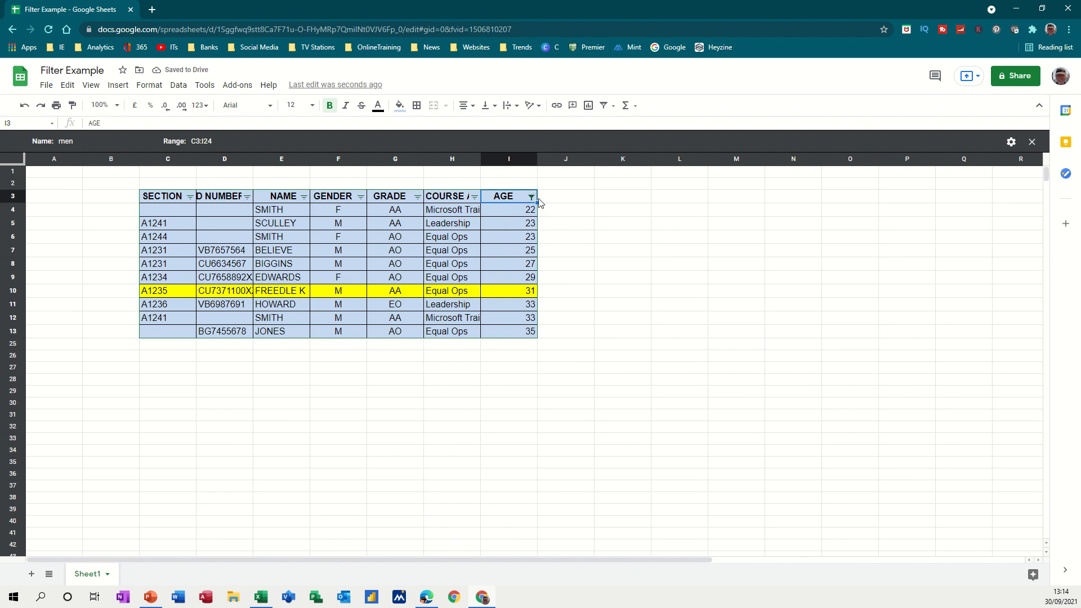
Step: Exit the men filter view by choosing None, and check the list of saved filter views
{"action": "left_click", "coordinate": [613, 106]}
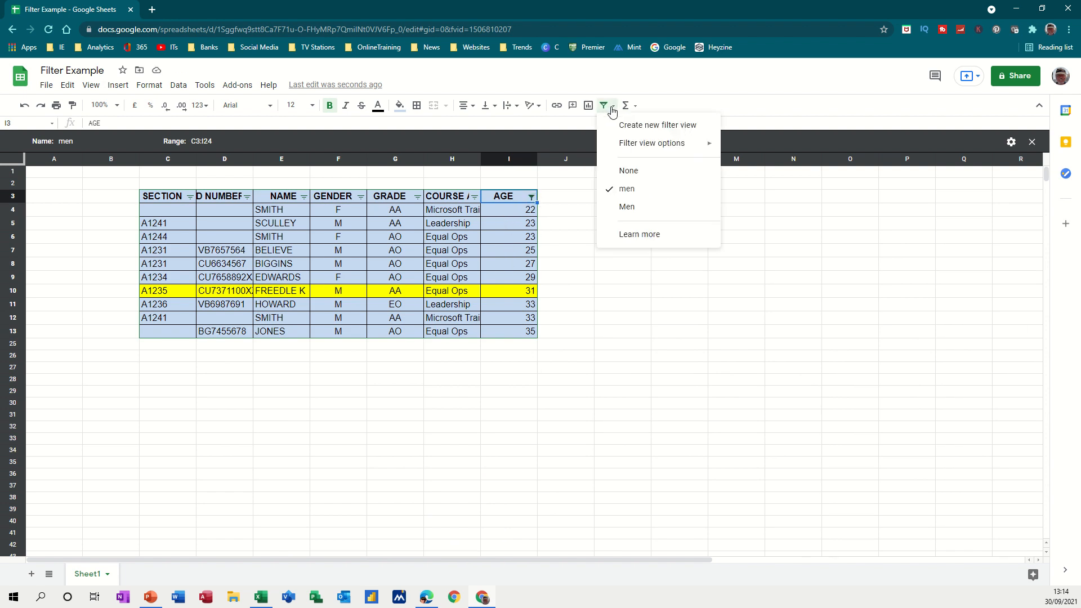
{"action": "left_click", "coordinate": [629, 177]}
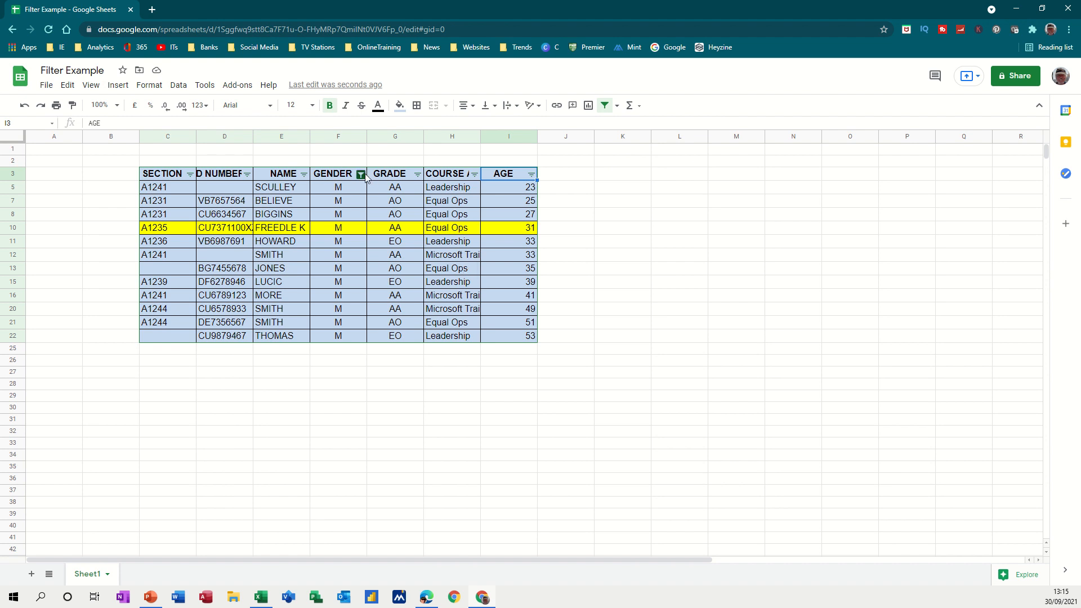
{"action": "left_click", "coordinate": [617, 106]}
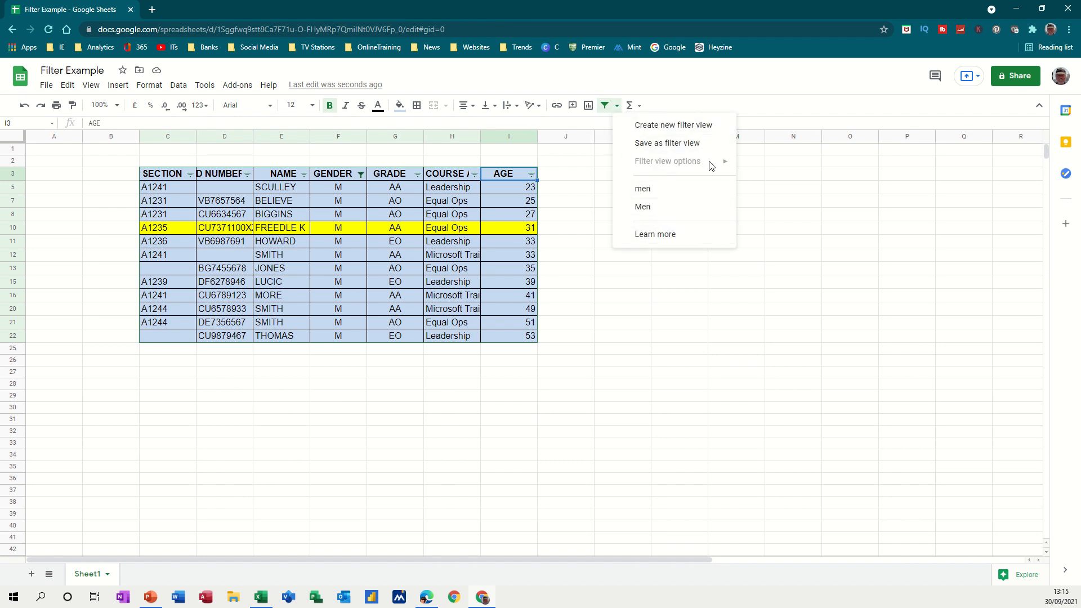
Step: Include F again in the GENDER column's value filter on the main sheet, outside any filter view
{"action": "left_click", "coordinate": [361, 174]}
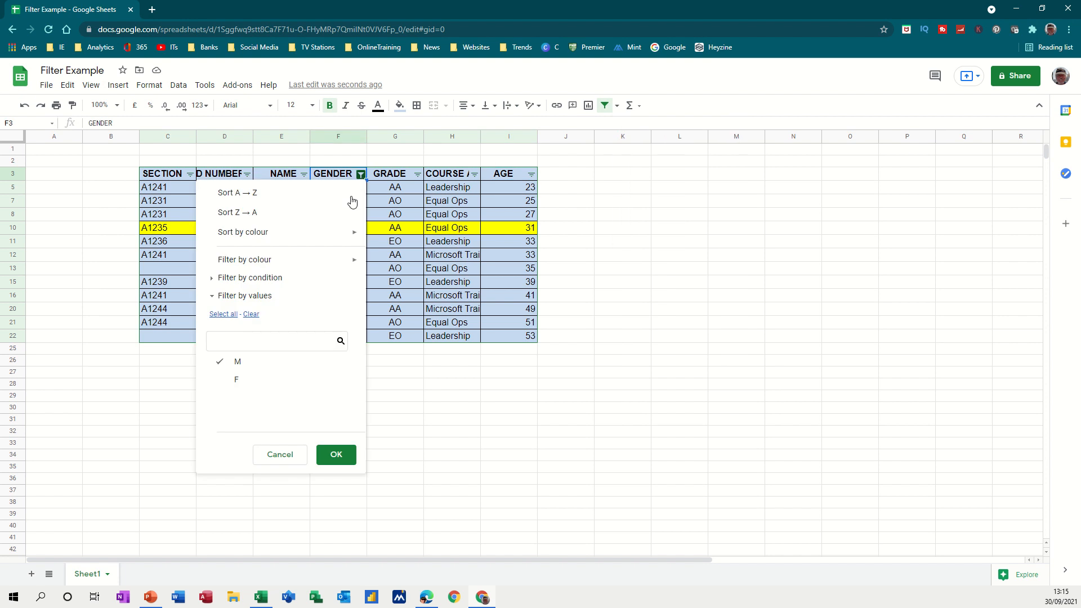
{"action": "left_click", "coordinate": [236, 379]}
{"action": "left_click", "coordinate": [336, 454]}
{"action": "left_click", "coordinate": [440, 242]}
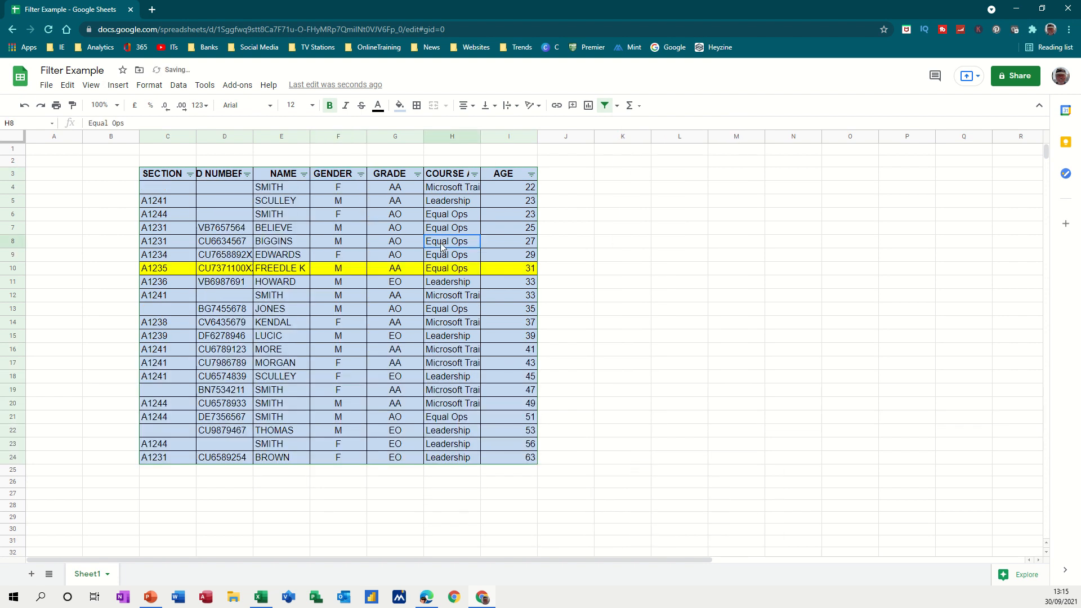
Step: Look through the saved filter views and the AGE column's filter-by-condition options without applying anything
{"action": "left_click", "coordinate": [617, 105]}
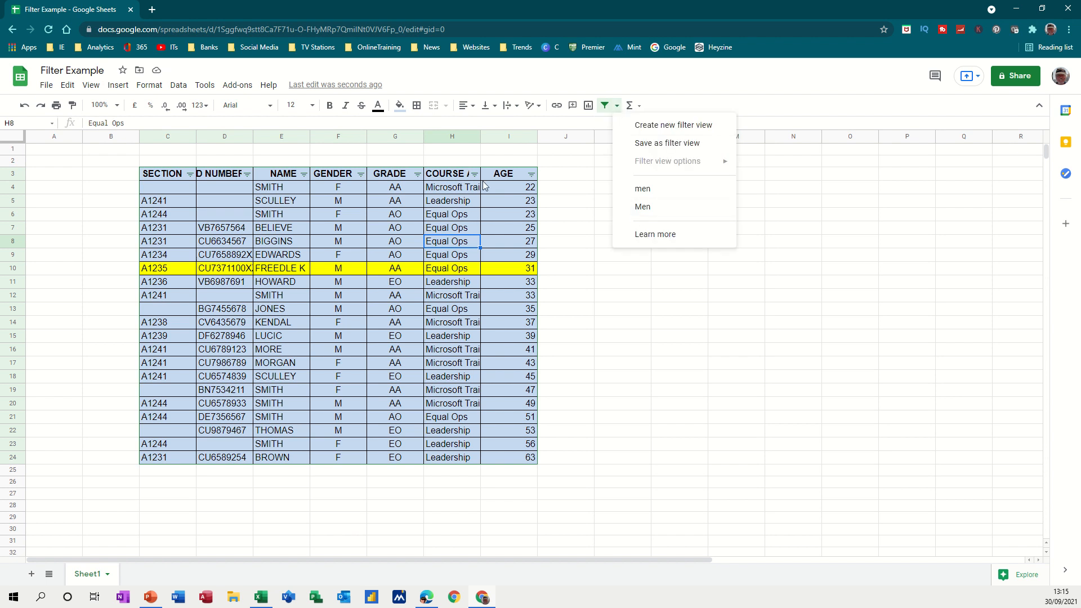
{"action": "left_click", "coordinate": [531, 174]}
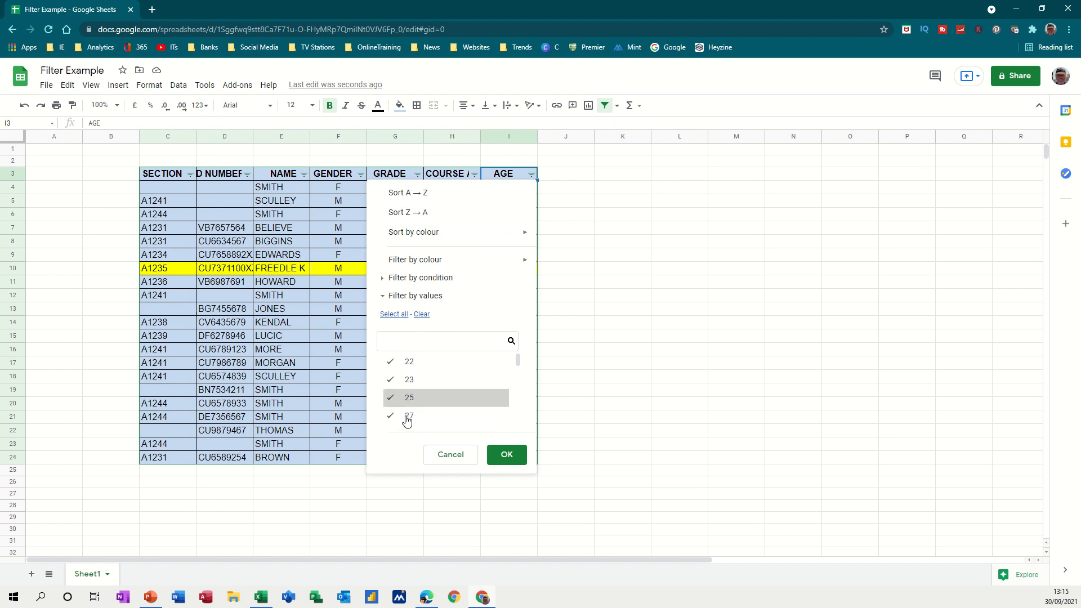
{"action": "left_click", "coordinate": [430, 280]}
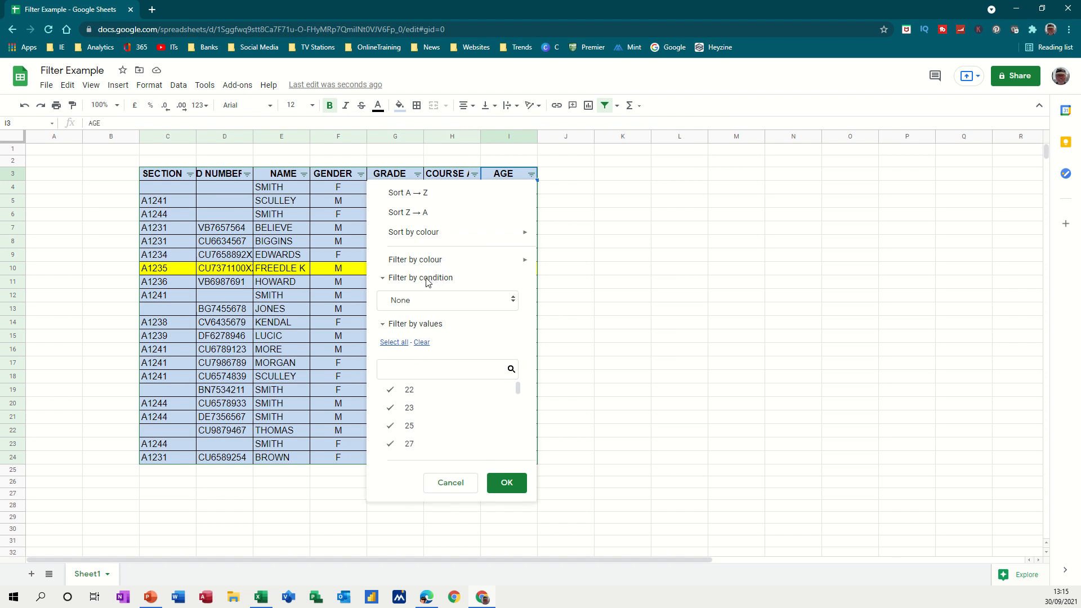
{"action": "left_click", "coordinate": [512, 300]}
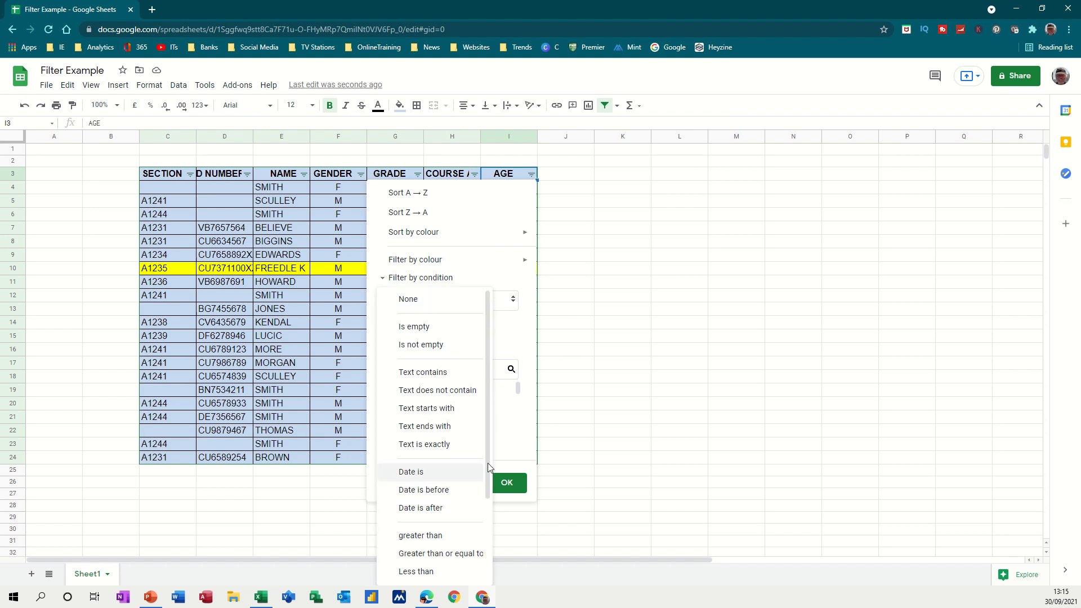
{"action": "left_click", "coordinate": [535, 449]}
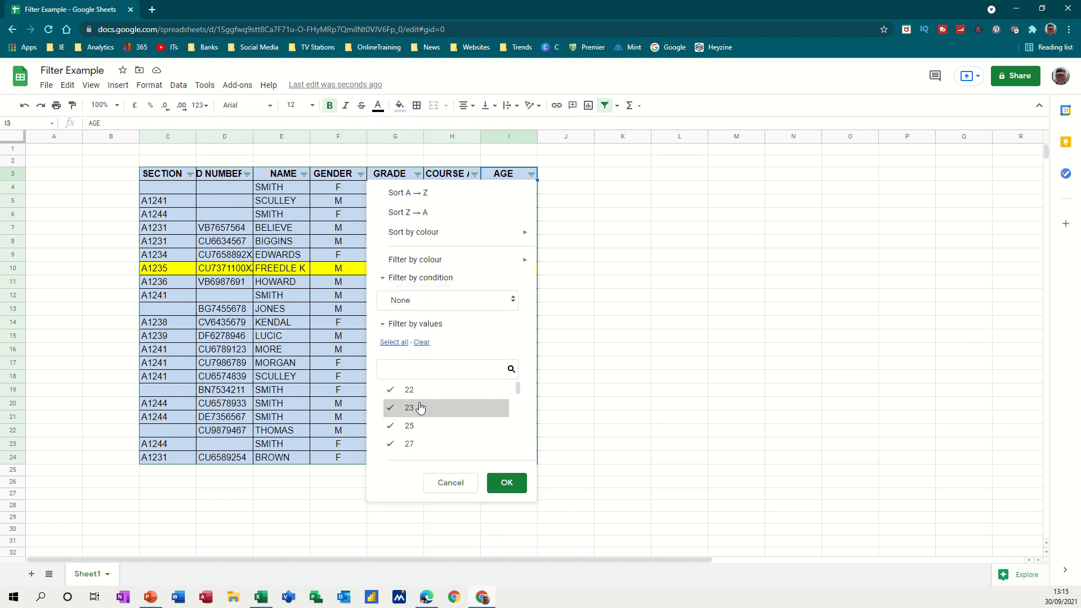
{"action": "left_click", "coordinate": [340, 484]}
{"action": "left_click", "coordinate": [288, 231]}
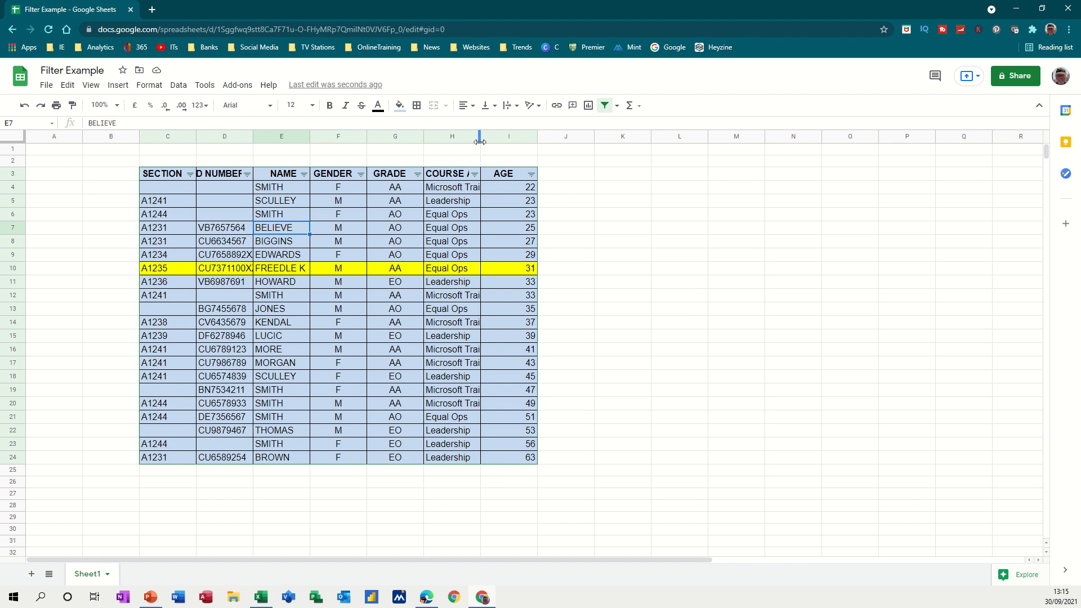
Step: Widen column H so the course names fit, and copy Microsoft Training from H4 into cell K1
{"action": "left_click_drag", "start_coordinate": [480, 142], "coordinate": [508, 142]}
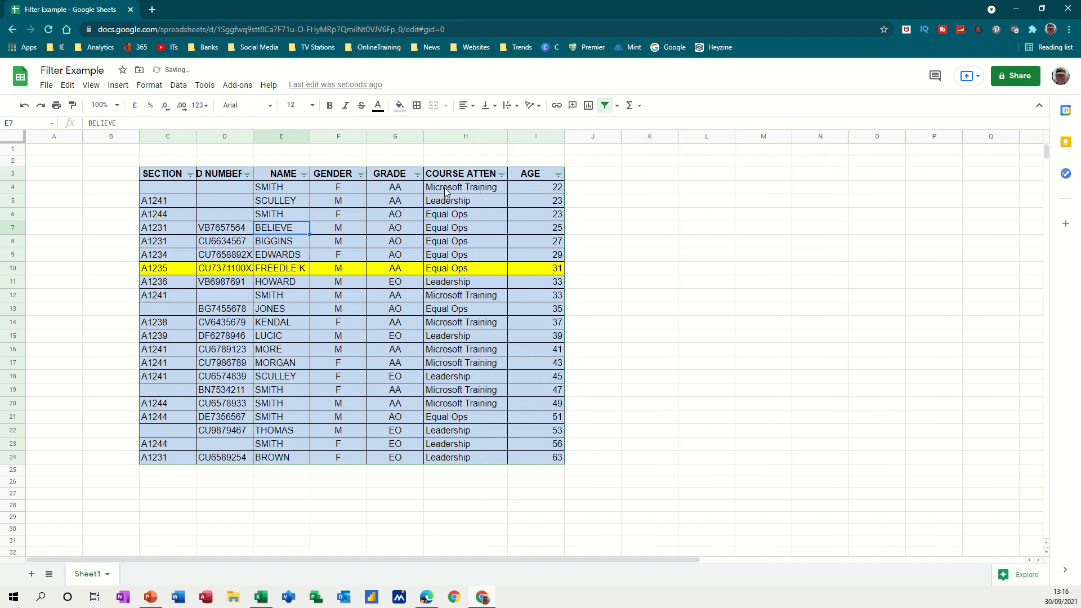
{"action": "left_click", "coordinate": [444, 187]}
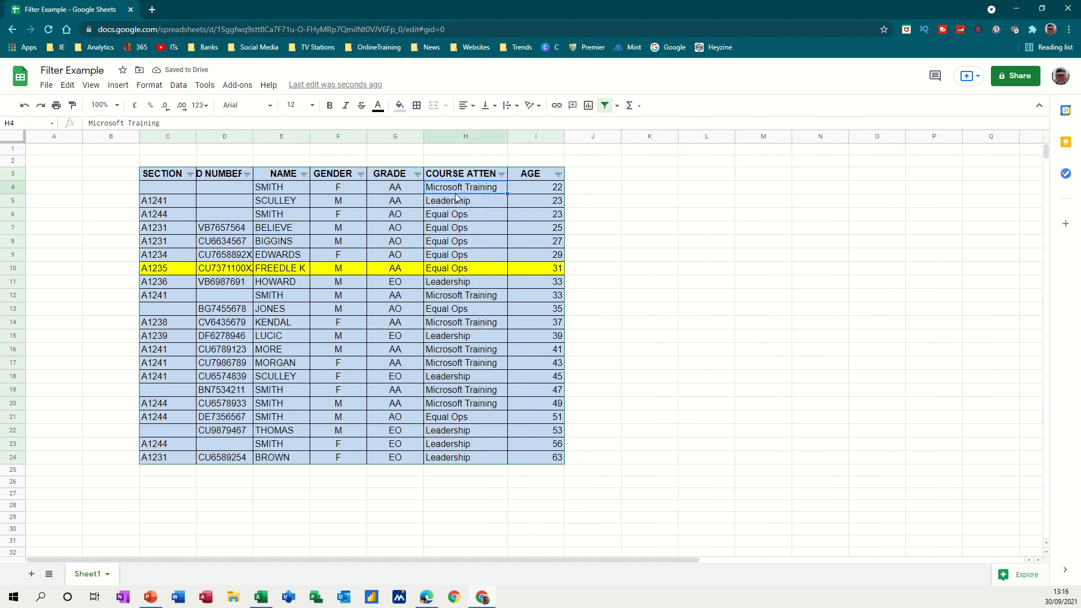
{"action": "right_click", "coordinate": [453, 193]}
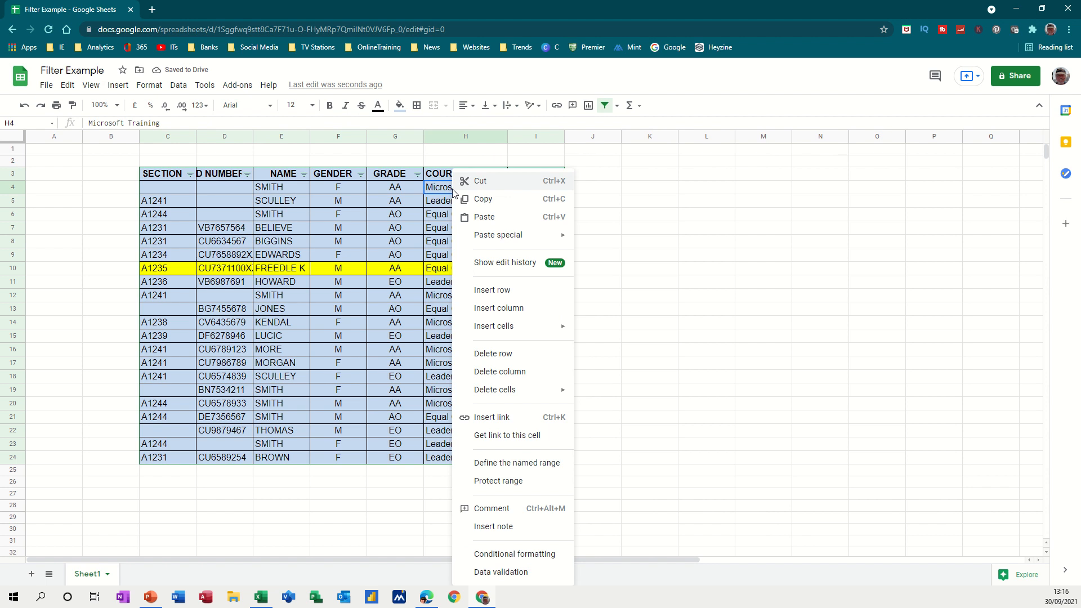
{"action": "left_click", "coordinate": [485, 198]}
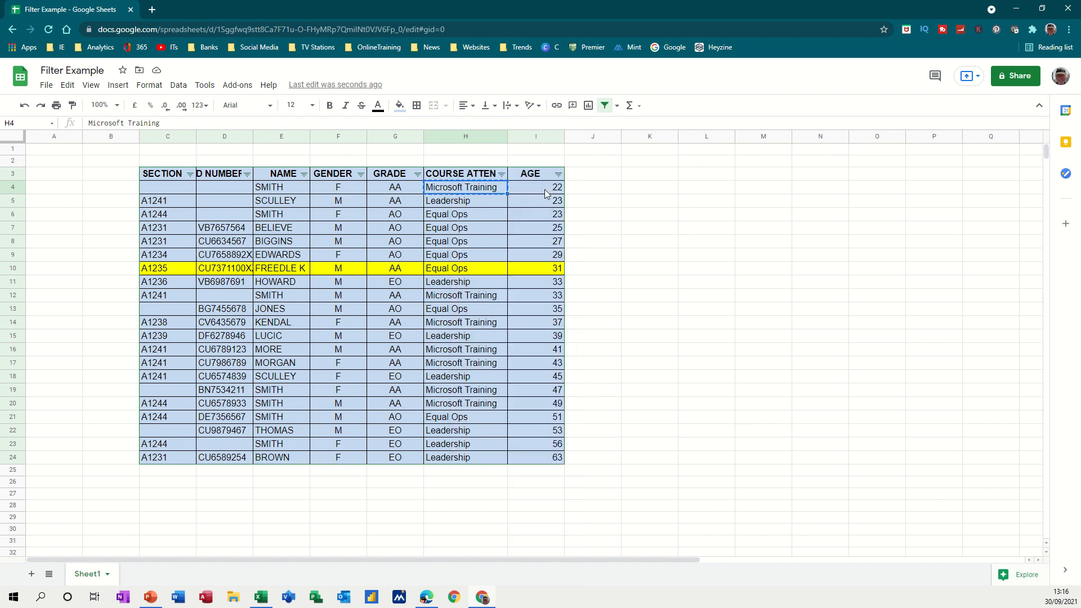
{"action": "left_click", "coordinate": [631, 150]}
{"action": "right_click", "coordinate": [632, 150]}
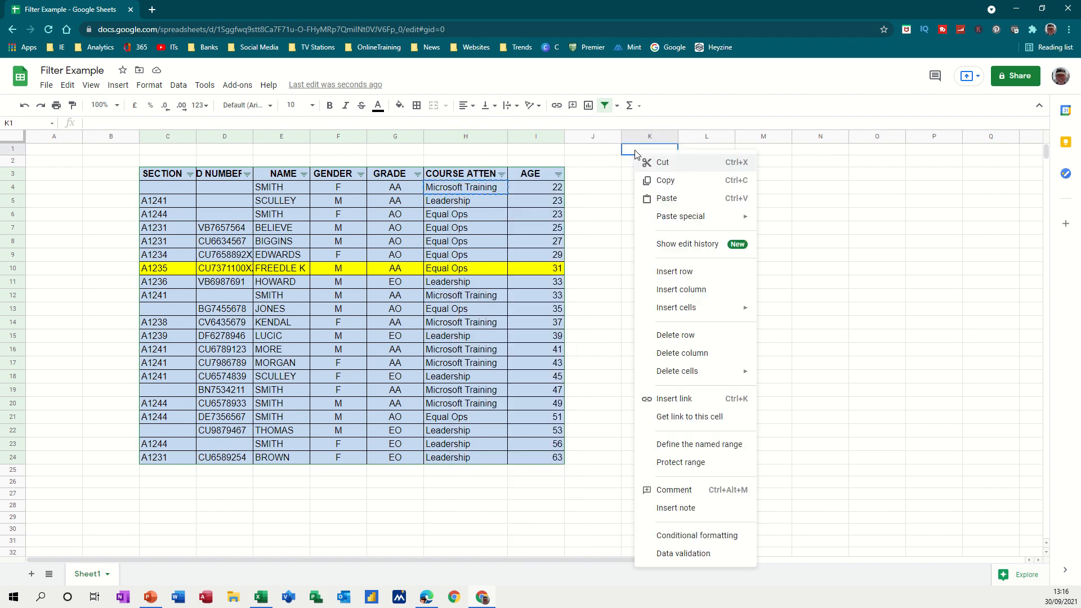
{"action": "left_click", "coordinate": [656, 199]}
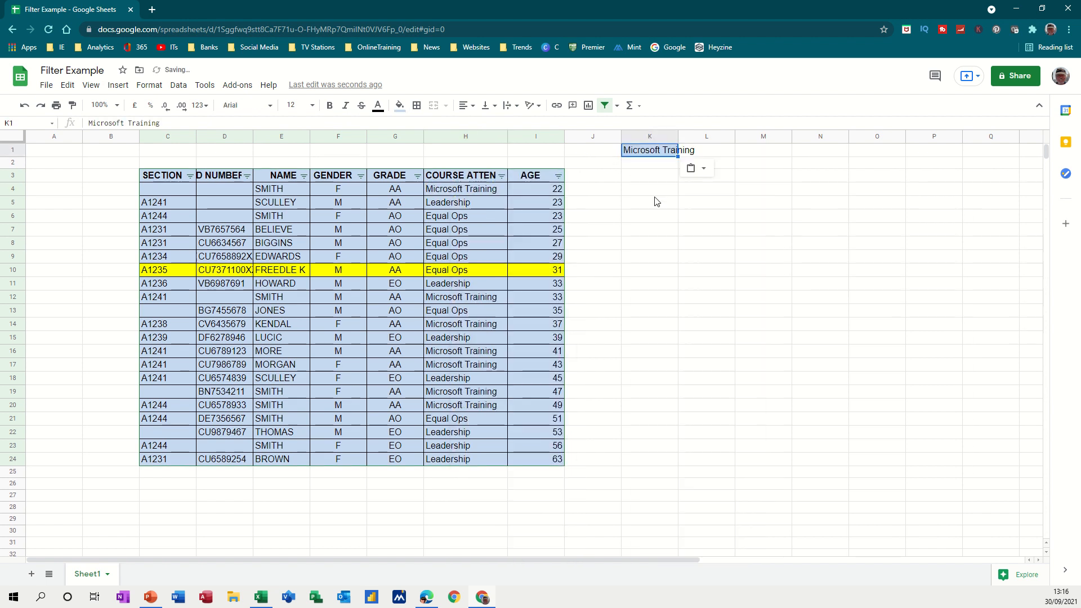
Step: Copy Leadership from H5 into cell L1, beside the Microsoft Training entry
{"action": "right_click", "coordinate": [460, 202]}
{"action": "left_click", "coordinate": [490, 198]}
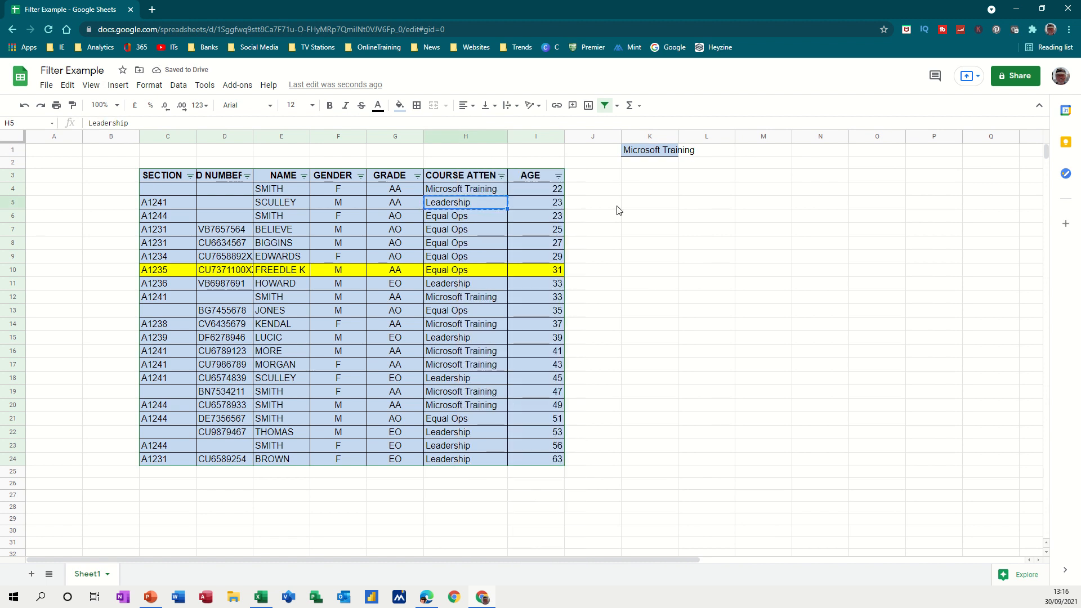
{"action": "left_click", "coordinate": [707, 154]}
{"action": "right_click", "coordinate": [708, 154]}
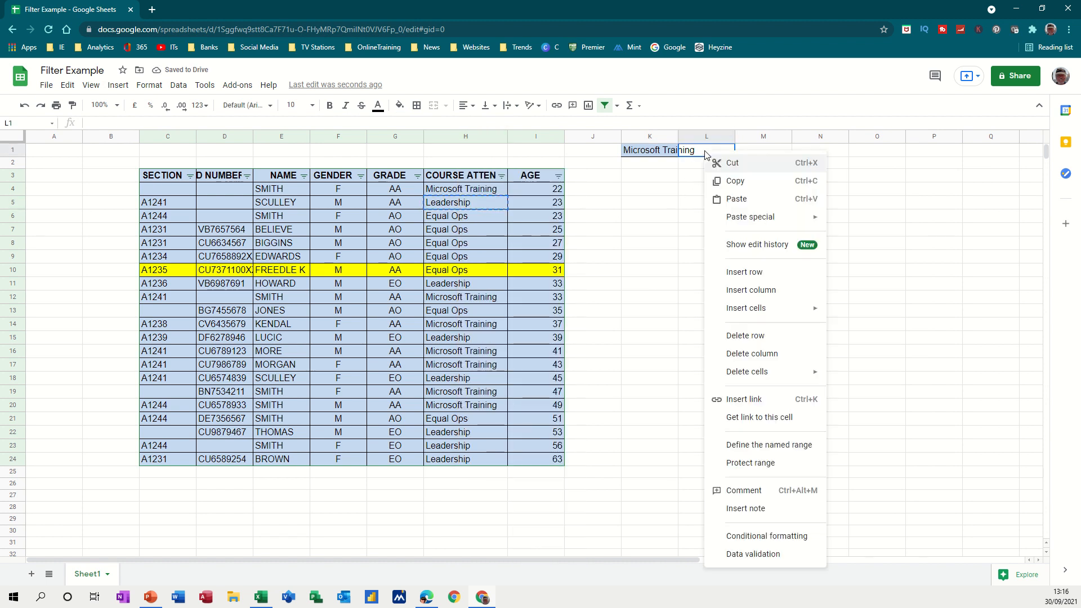
{"action": "left_click", "coordinate": [732, 198]}
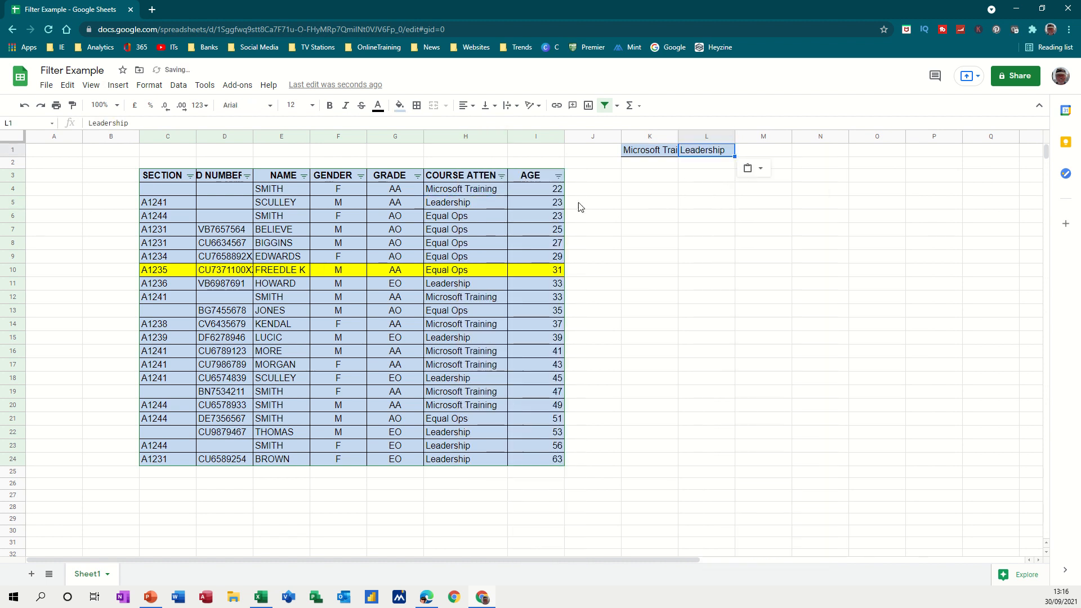
Step: Copy Equal Ops from H6 into cell M1, beside the Leadership heading
{"action": "right_click", "coordinate": [457, 216]}
{"action": "left_click", "coordinate": [493, 203]}
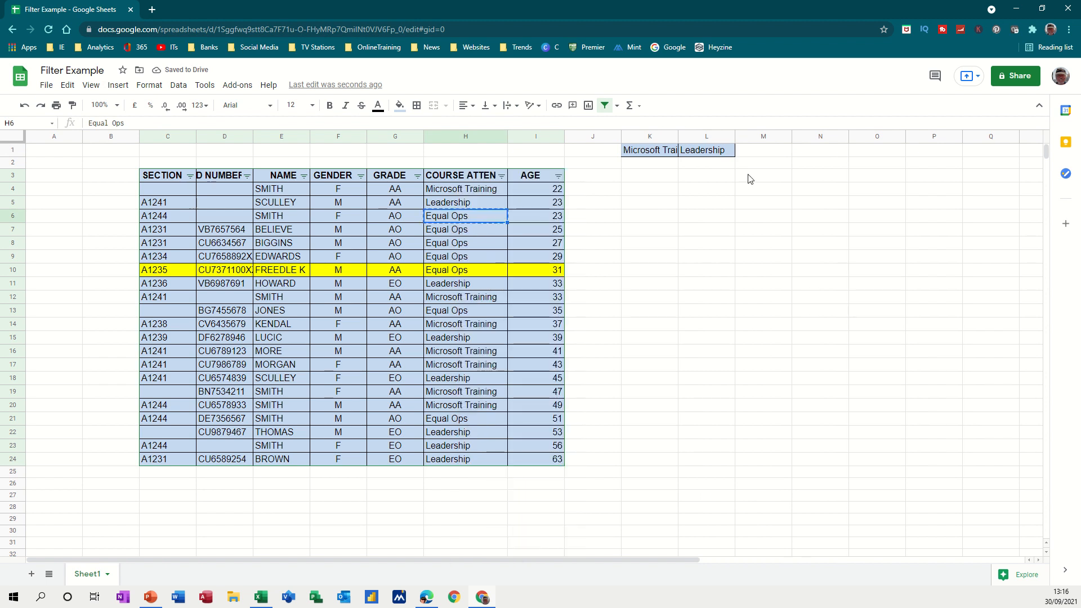
{"action": "left_click", "coordinate": [755, 153]}
{"action": "right_click", "coordinate": [755, 153]}
{"action": "left_click", "coordinate": [779, 201]}
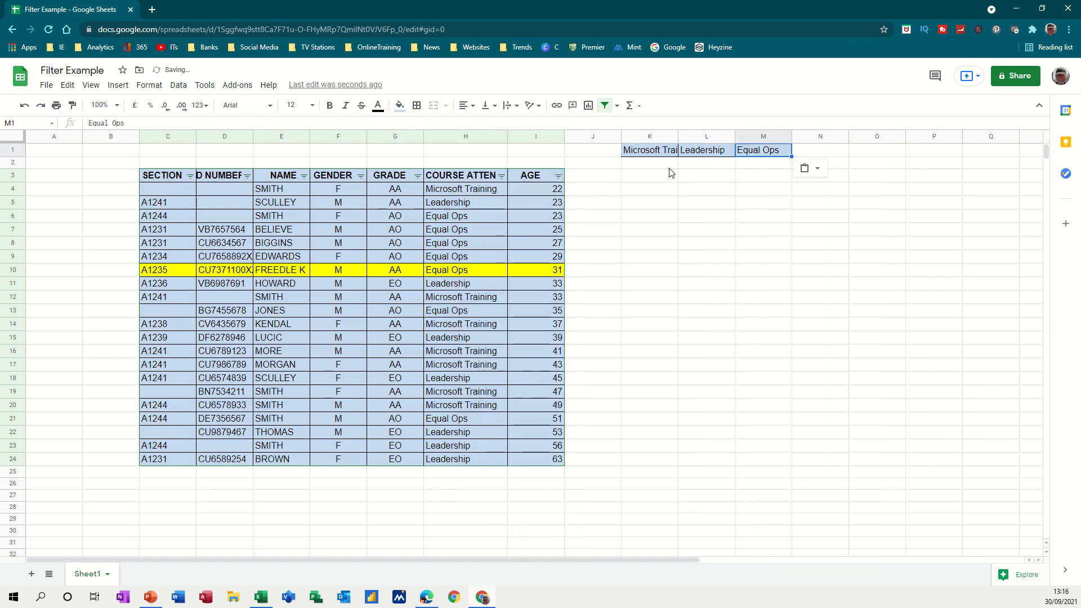
{"action": "left_click", "coordinate": [629, 217]}
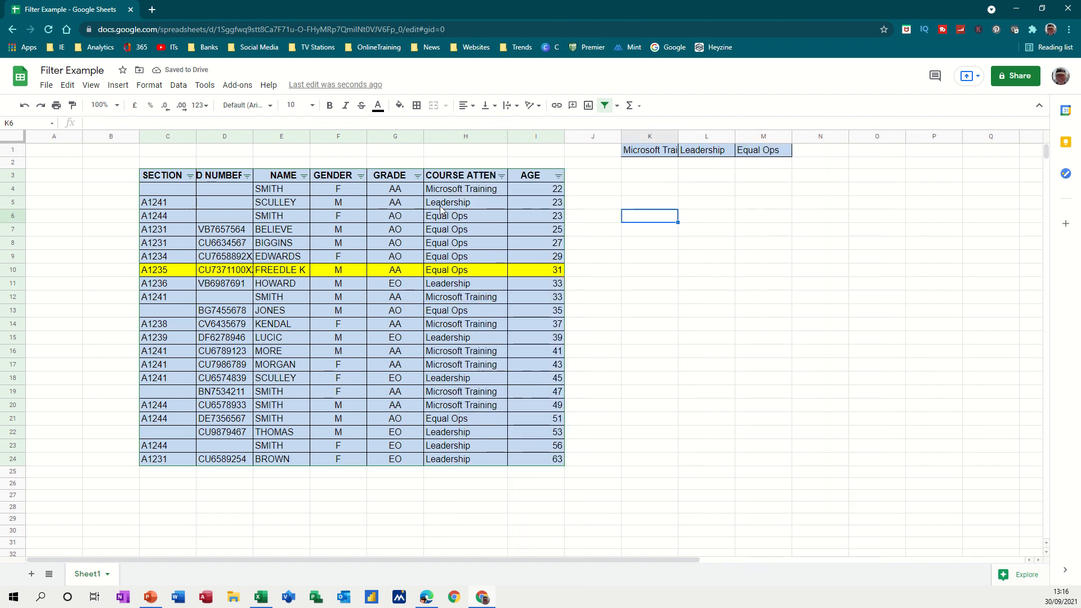
Step: Define the whole of column H as a named range called course
{"action": "left_click", "coordinate": [448, 136]}
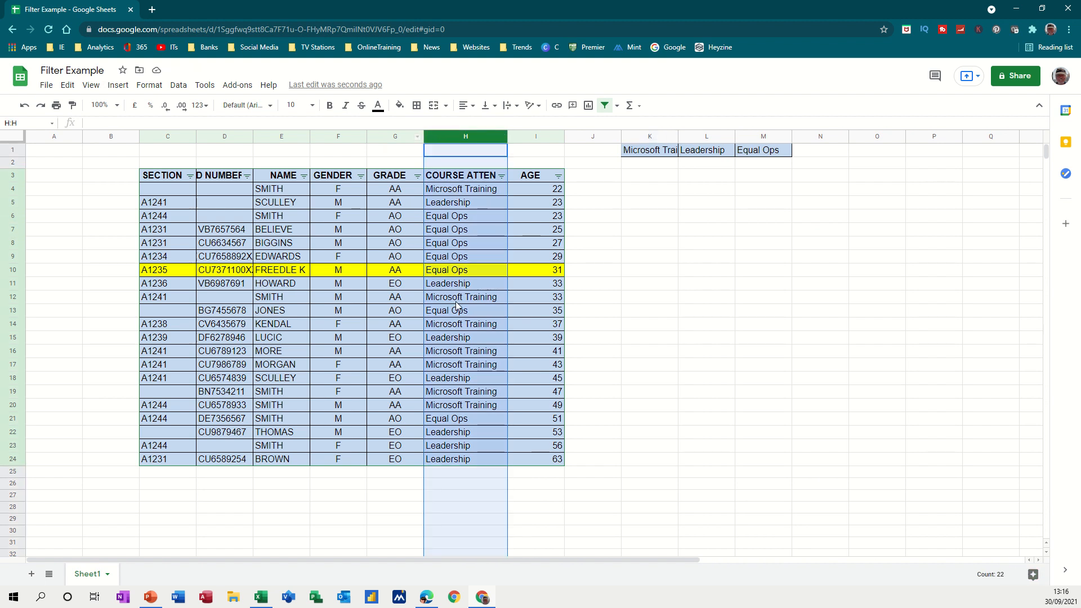
{"action": "left_click", "coordinate": [35, 124]}
{"action": "type", "text": "course"}
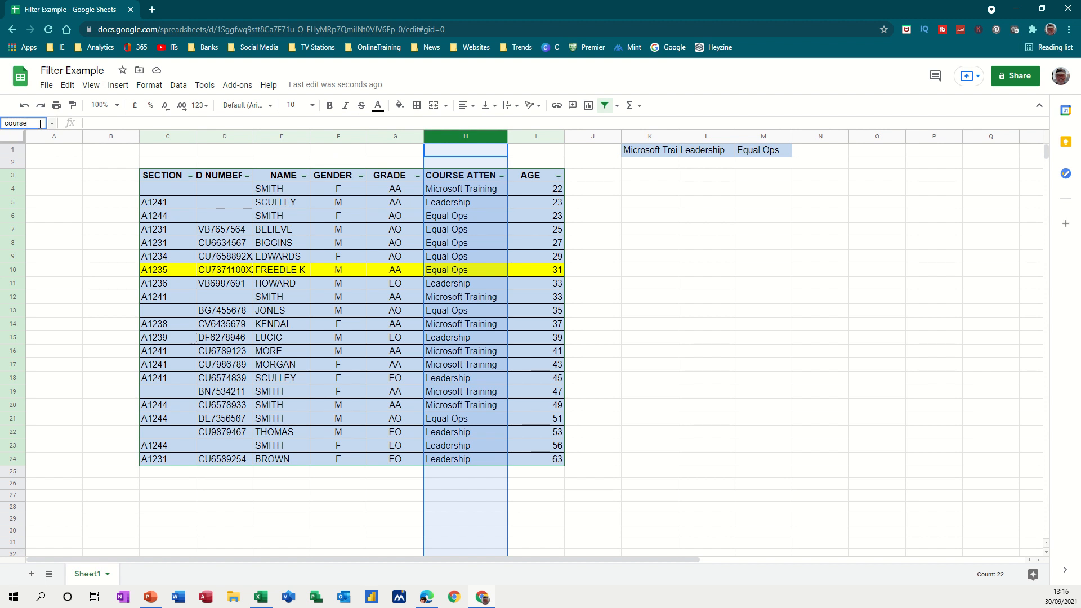
{"action": "key", "text": "Return"}
Step: Count the Microsoft Training entries in K2 with =countif(course,K1) and widen column K to fit its heading
{"action": "left_click", "coordinate": [640, 168]}
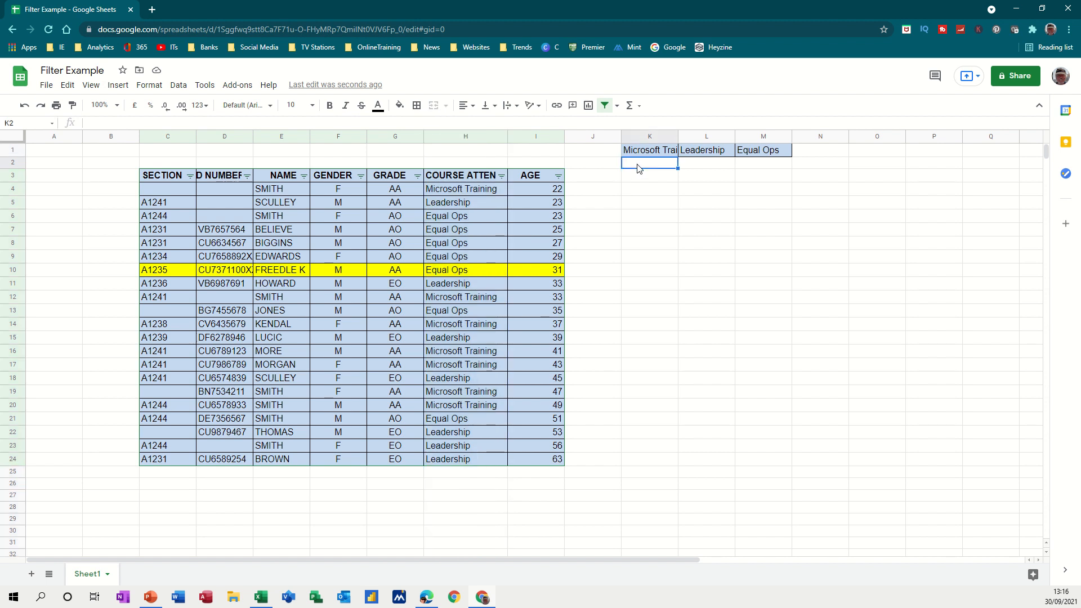
{"action": "type", "text": "=co"}
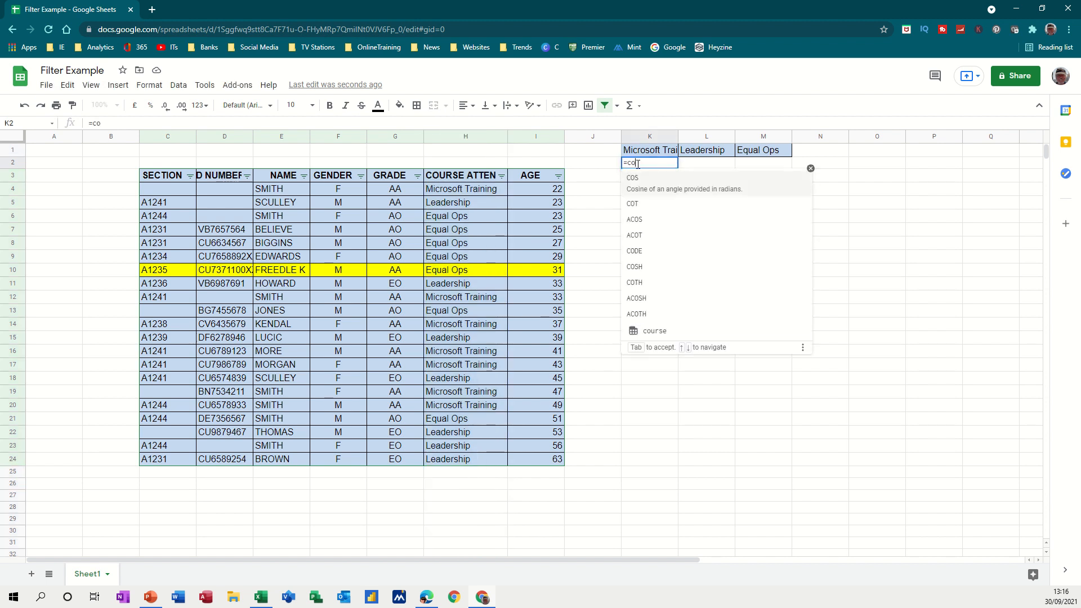
{"action": "type", "text": "untif"}
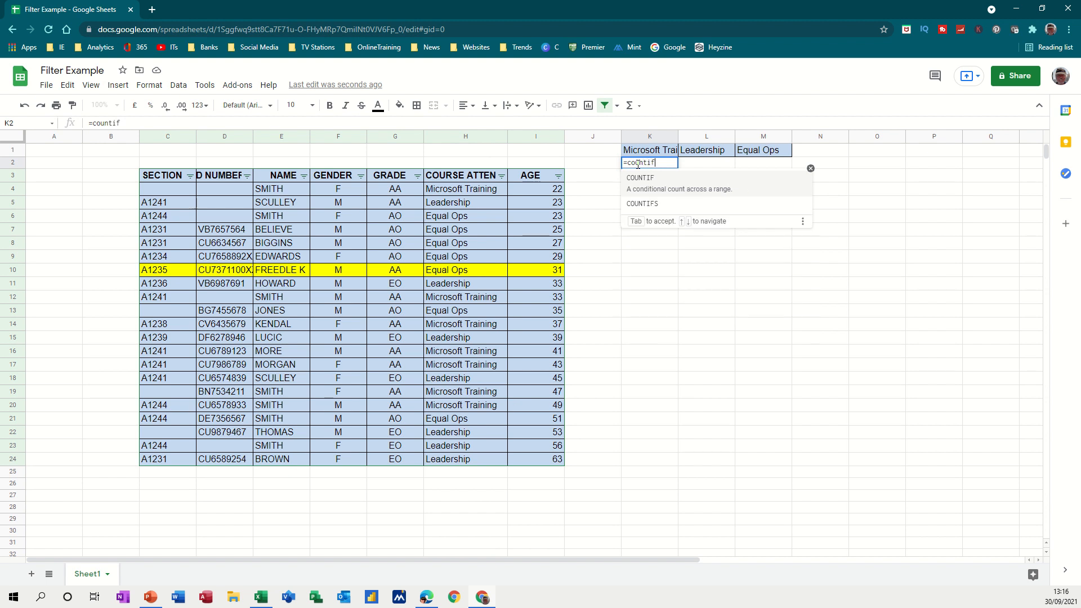
{"action": "type", "text": "("}
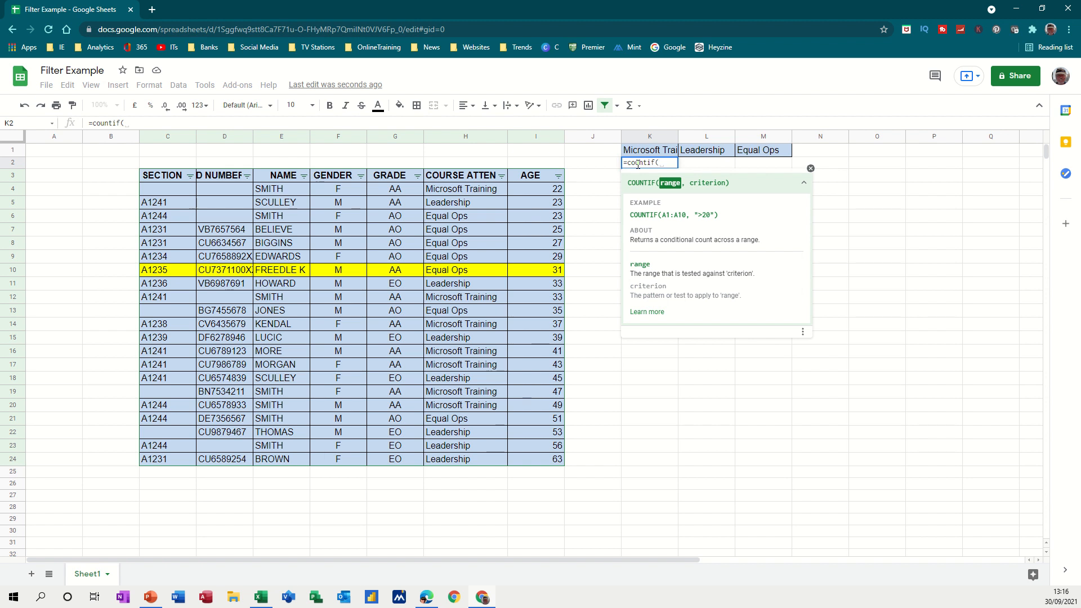
{"action": "type", "text": "cour"}
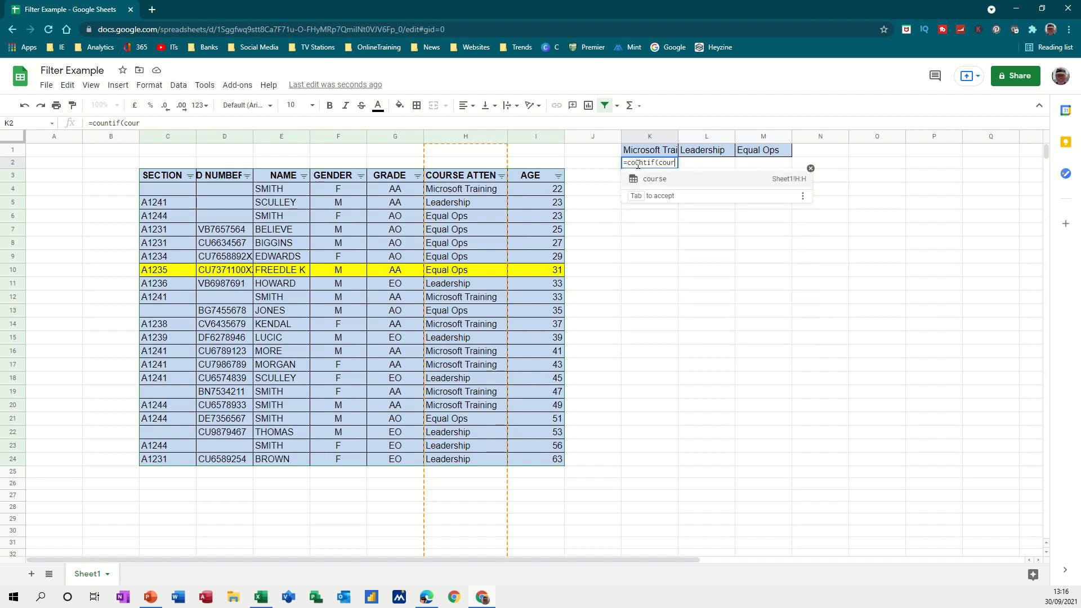
{"action": "type", "text": "se,"}
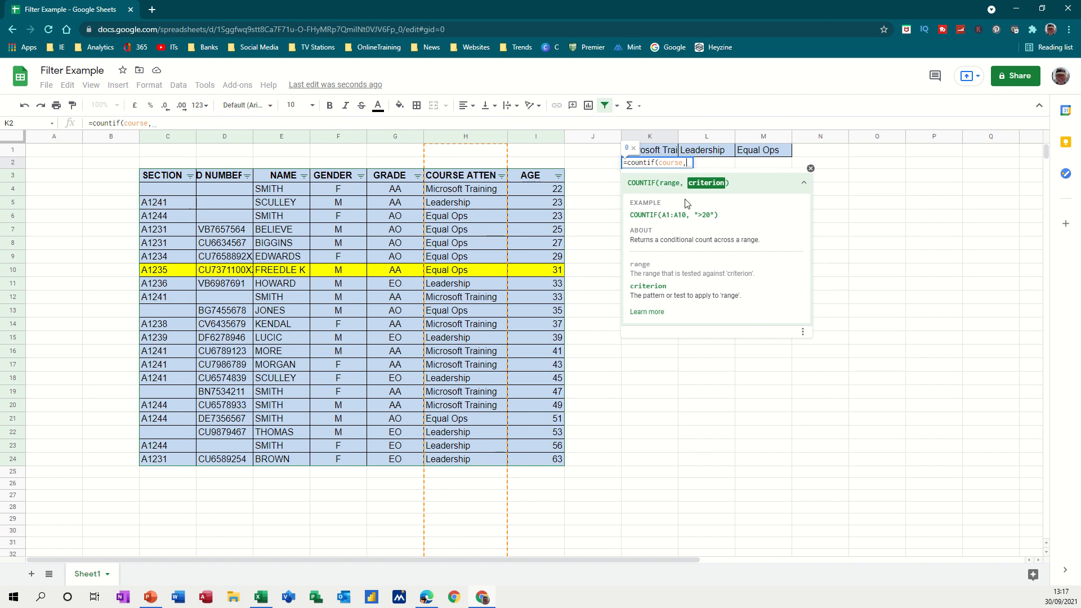
{"action": "left_click", "coordinate": [653, 152]}
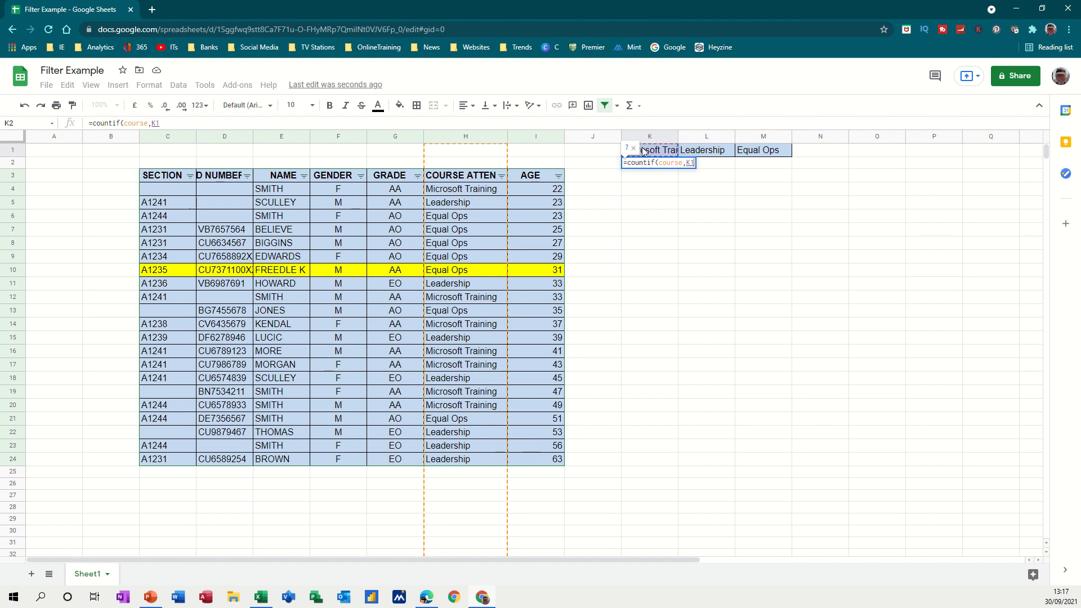
{"action": "key", "text": "Return"}
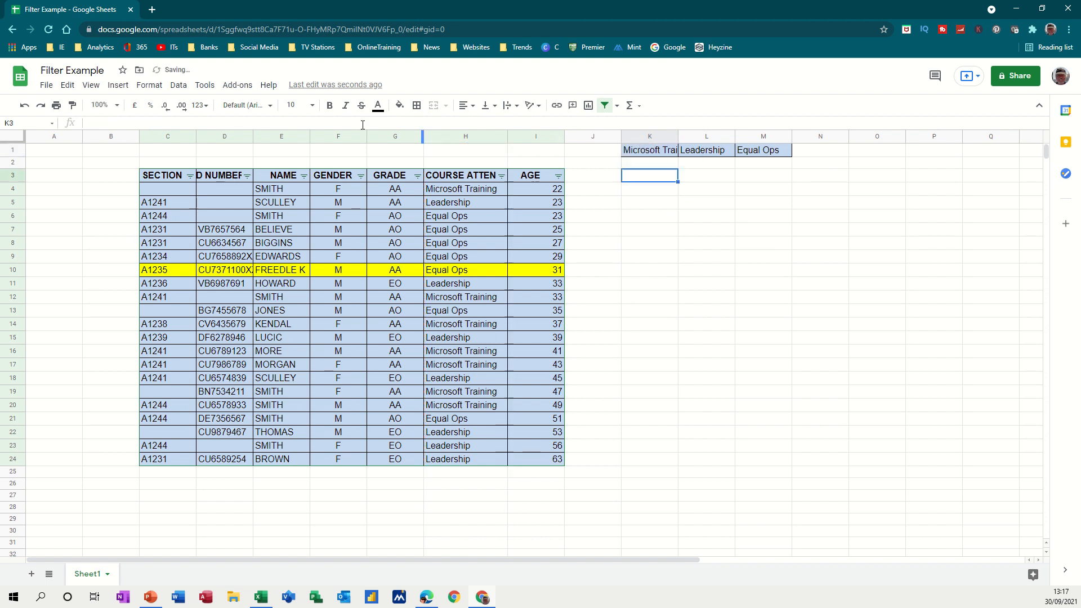
{"action": "left_click", "coordinate": [656, 165]}
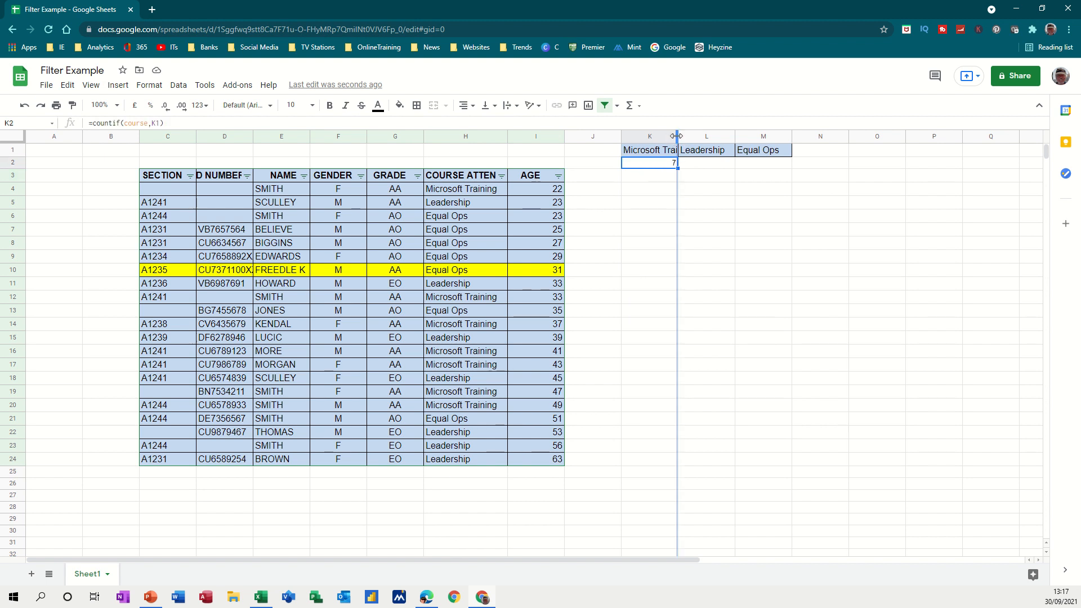
{"action": "double_click", "coordinate": [677, 139]}
Step: Fill Microsoft Training from H4 down through H6 in the COURSE ATTENDED column
{"action": "left_click", "coordinate": [484, 193]}
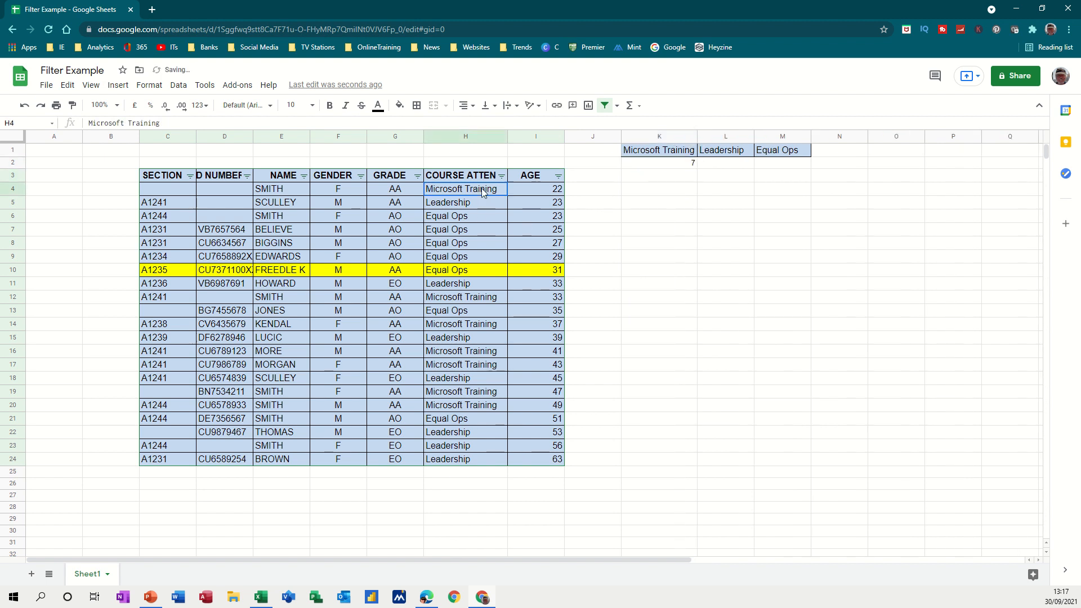
{"action": "left_click_drag", "start_coordinate": [506, 194], "coordinate": [501, 221]}
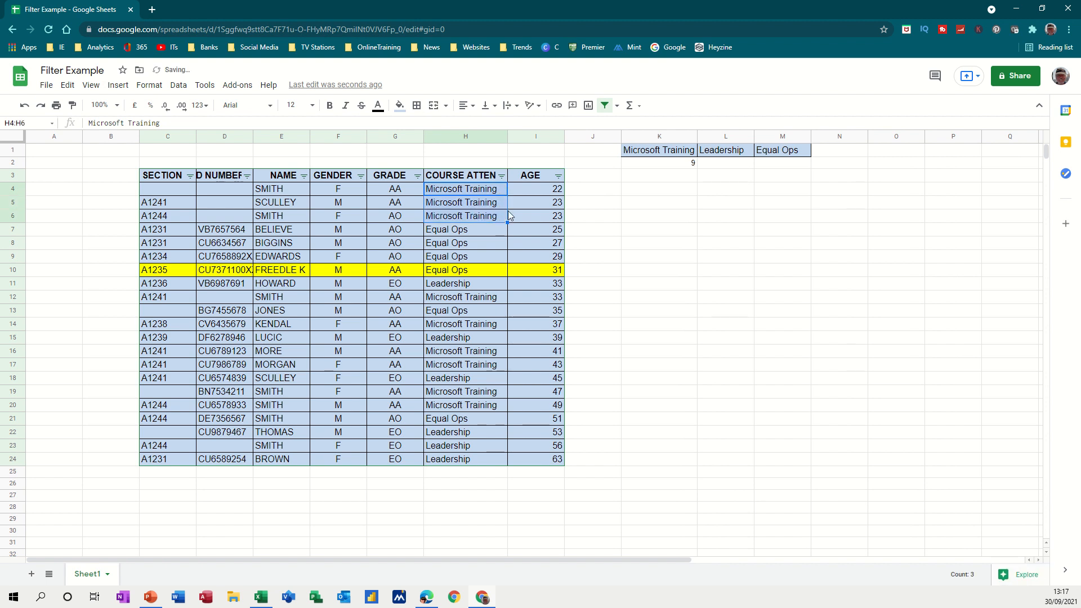
{"action": "left_click", "coordinate": [458, 496]}
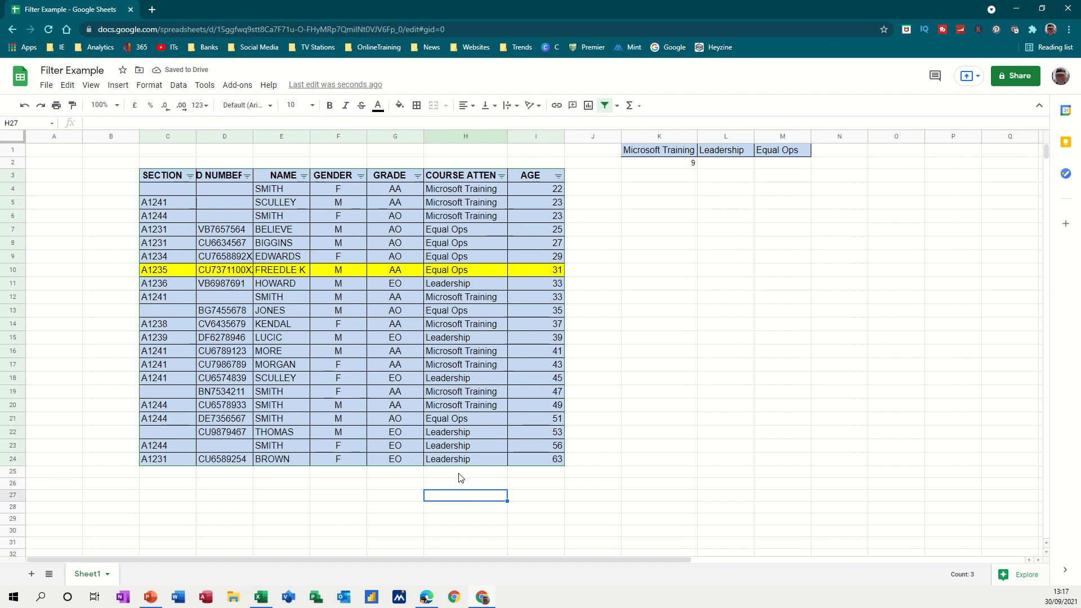
Step: Copy Microsoft Training from H19 into cell H27, below the table
{"action": "left_click", "coordinate": [459, 393]}
{"action": "right_click", "coordinate": [459, 394]}
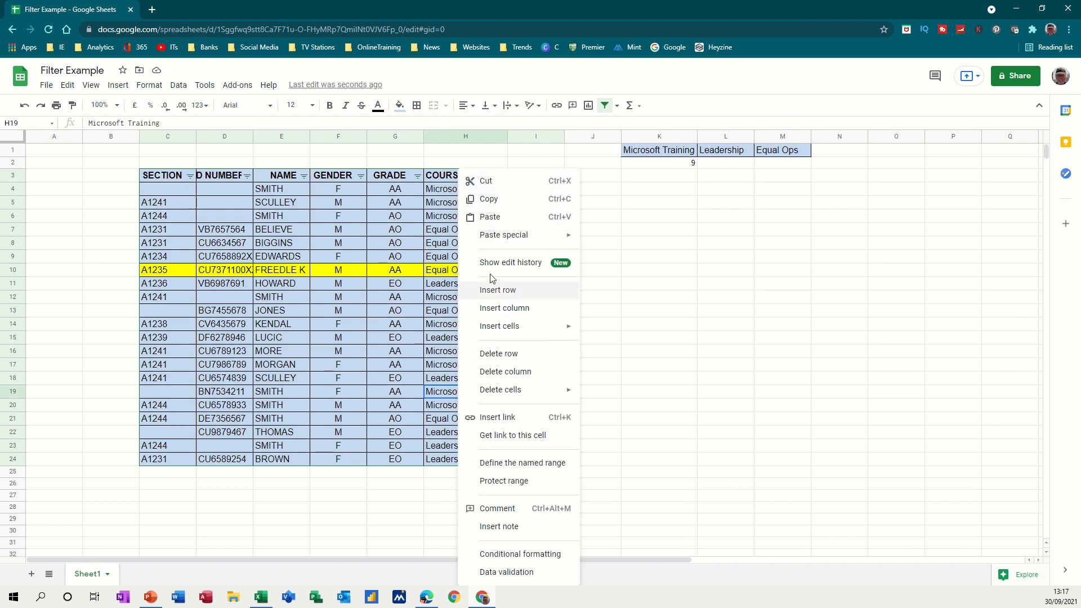
{"action": "left_click", "coordinate": [487, 200]}
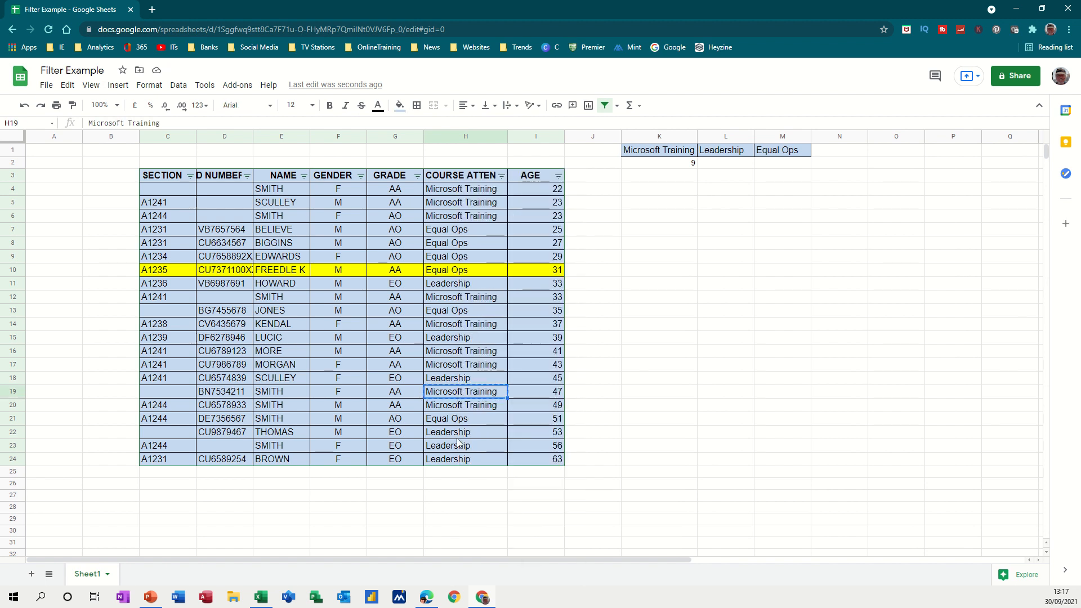
{"action": "right_click", "coordinate": [448, 500]}
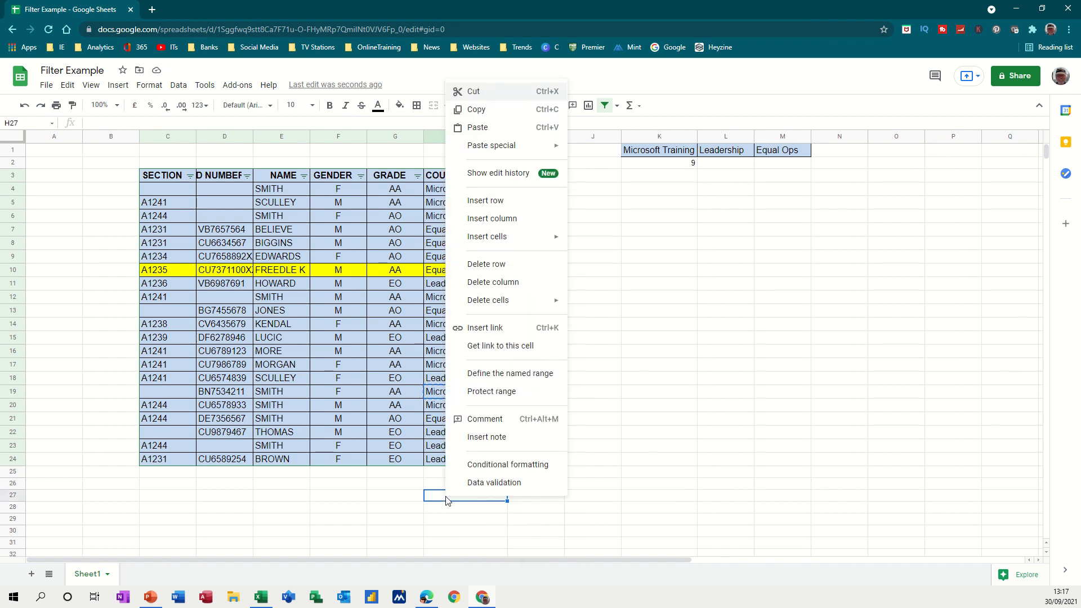
{"action": "left_click", "coordinate": [478, 129]}
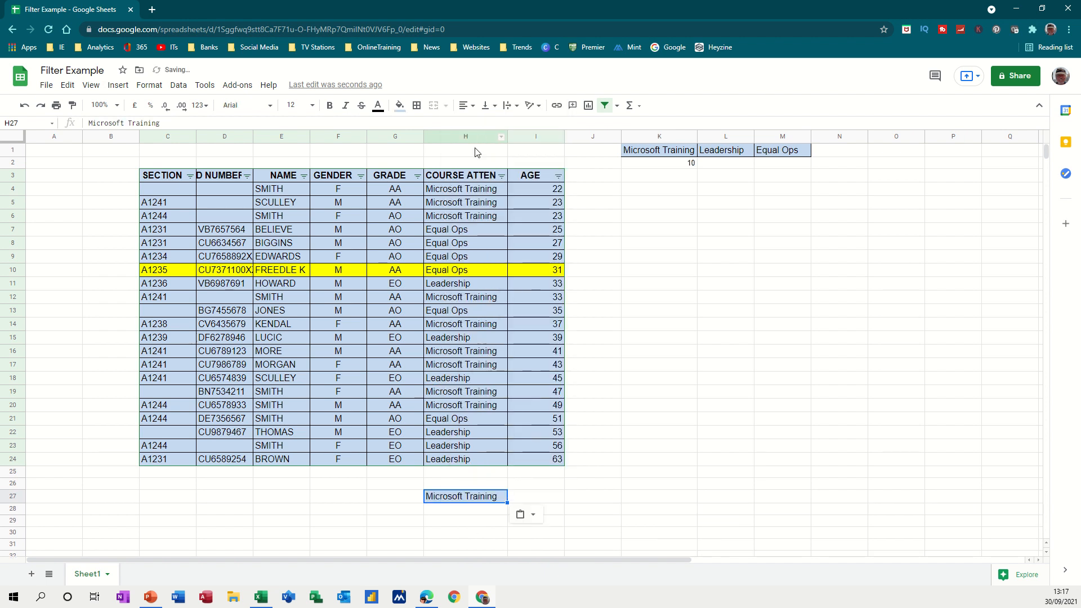
Step: Select the whole of column H and check the range name assigned to it
{"action": "left_click", "coordinate": [466, 136]}
{"action": "left_click", "coordinate": [29, 123]}
{"action": "type", "text": "course"}
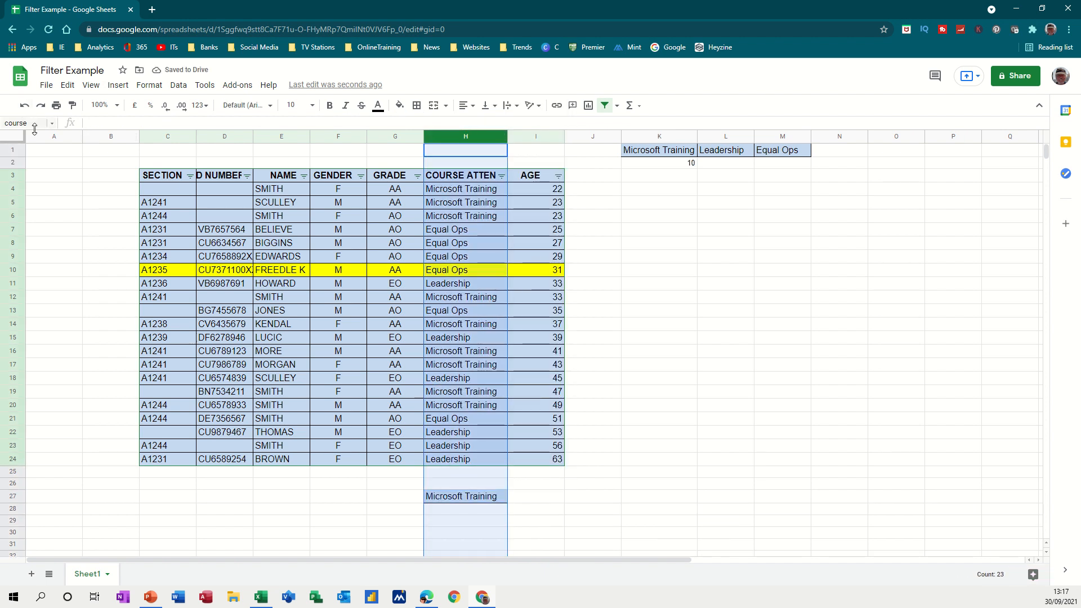
{"action": "left_click", "coordinate": [470, 533]}
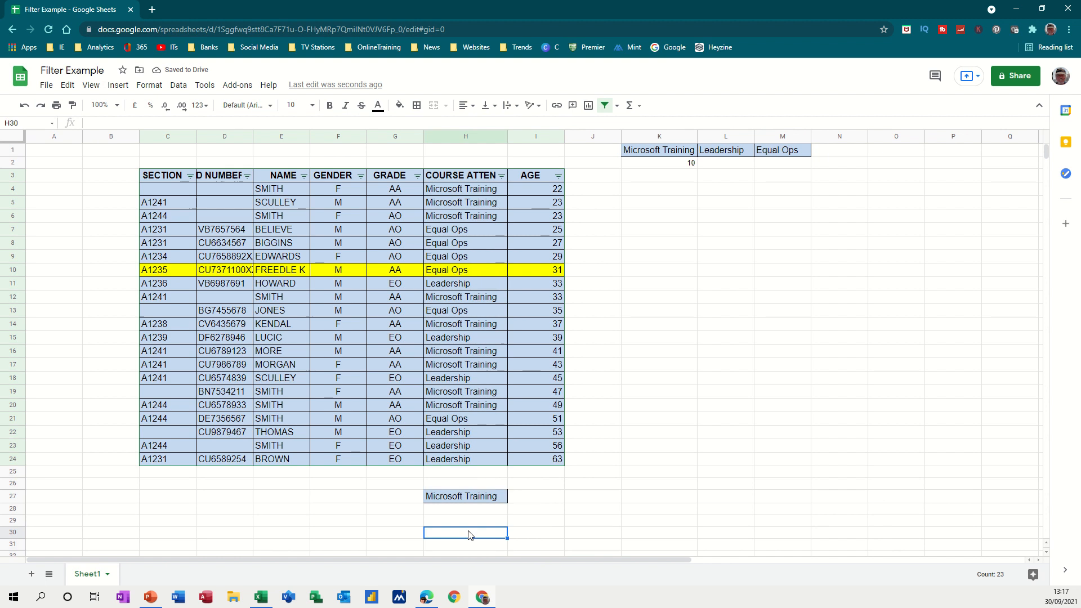
Step: Extend the COUNTIF formula from K2 across to M2, under the Leadership and Equal Ops headings
{"action": "left_click", "coordinate": [662, 168]}
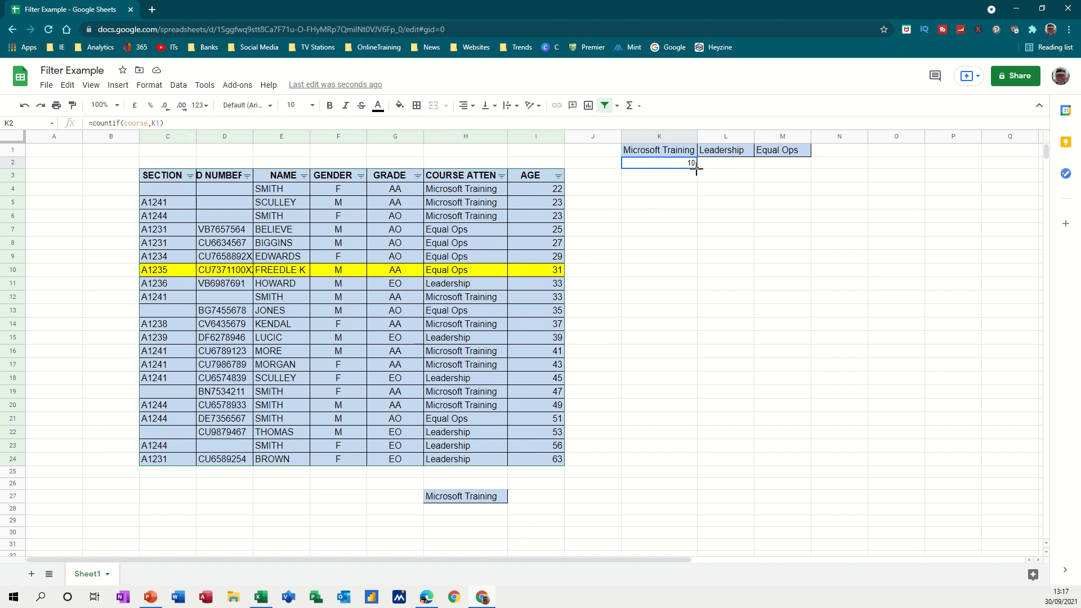
{"action": "left_click_drag", "start_coordinate": [696, 167], "coordinate": [786, 169]}
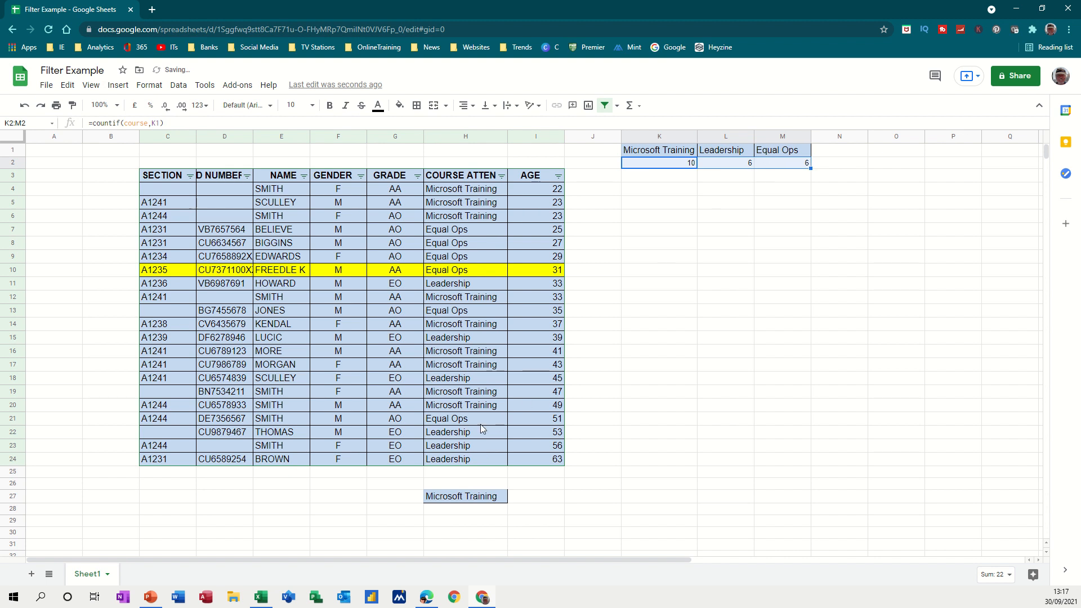
Step: Fill Equal Ops from H21 down through H23 in the COURSE ATTENDED column
{"action": "left_click", "coordinate": [457, 420]}
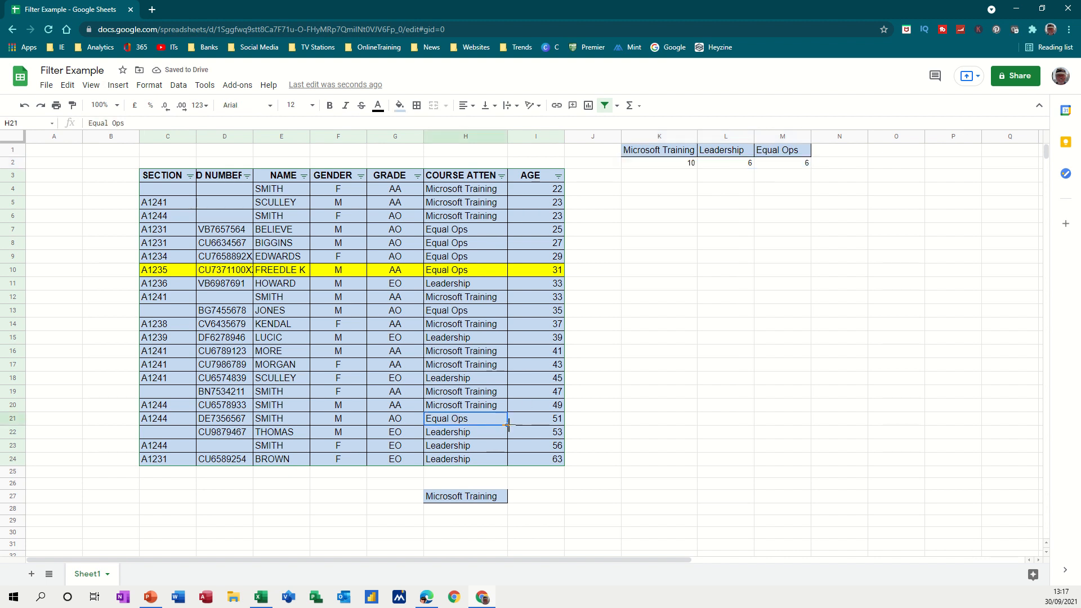
{"action": "left_click_drag", "start_coordinate": [508, 426], "coordinate": [504, 452]}
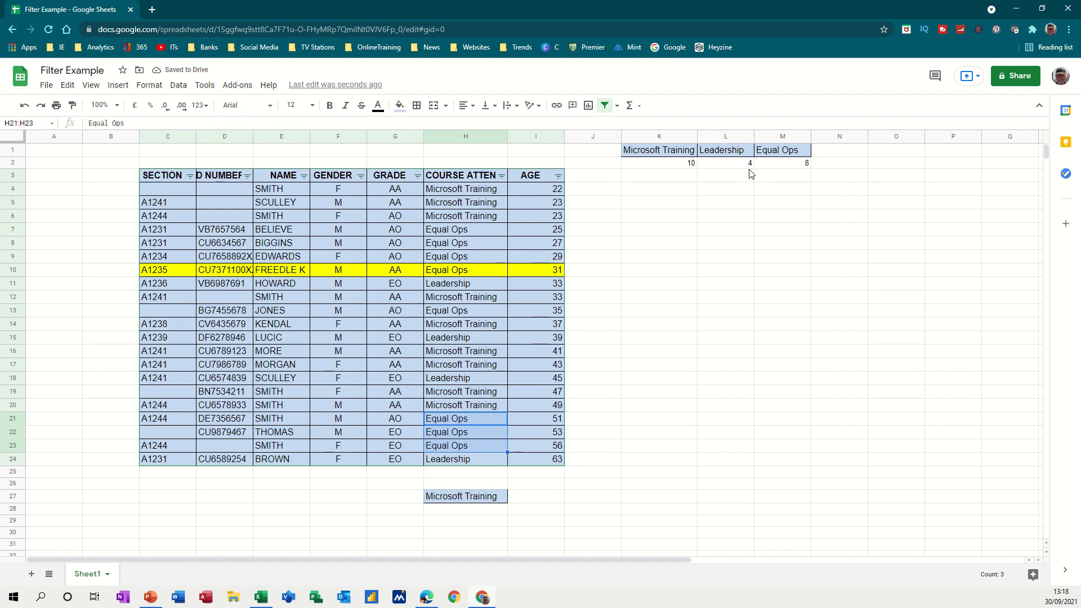
{"action": "left_click", "coordinate": [672, 167]}
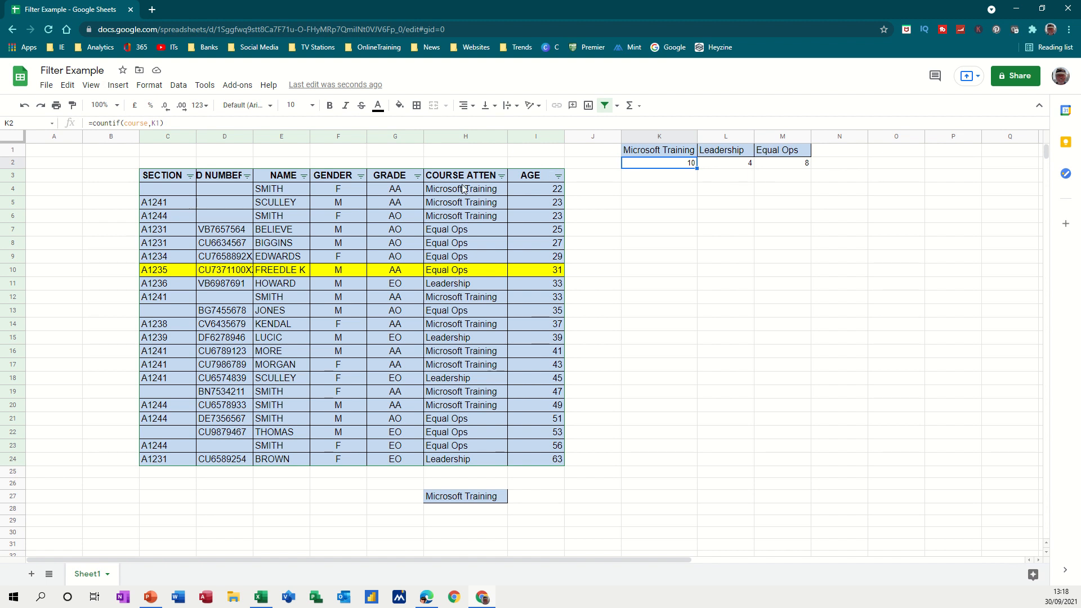
Step: Look through the COURSE ATTENDED filter options, the data filtering commands and the sort-by-fill-colour choices without applying anything
{"action": "left_click", "coordinate": [502, 177]}
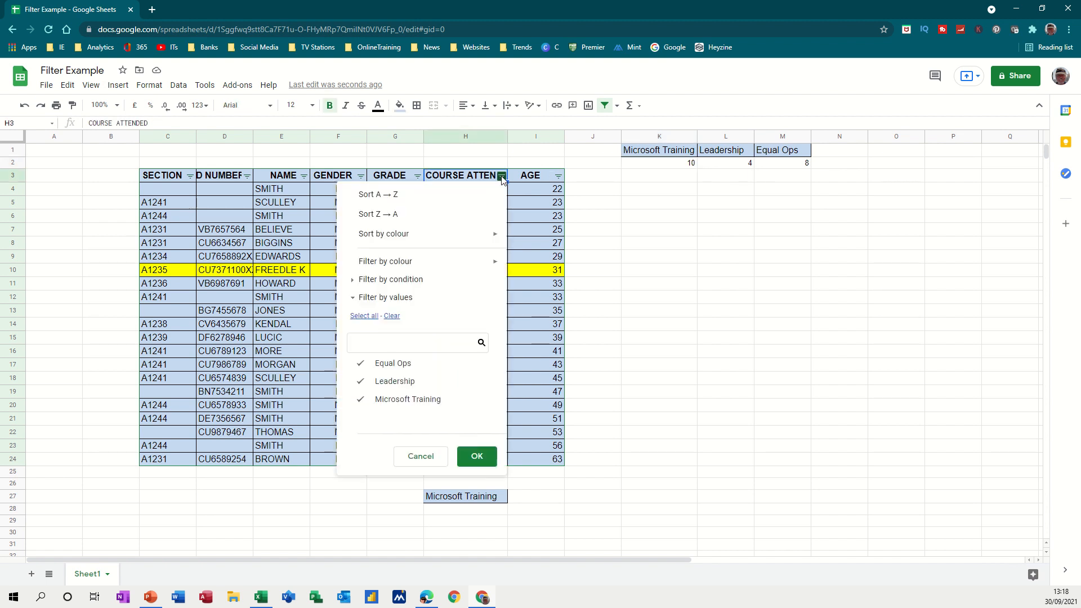
{"action": "left_click", "coordinate": [180, 86]}
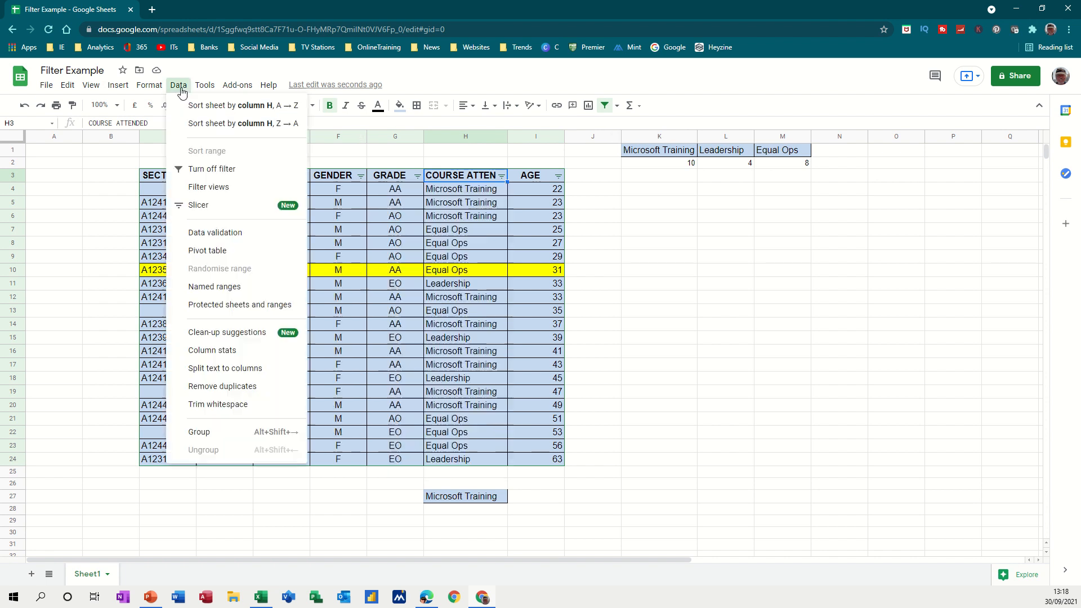
{"action": "mouse_move", "coordinate": [198, 86]}
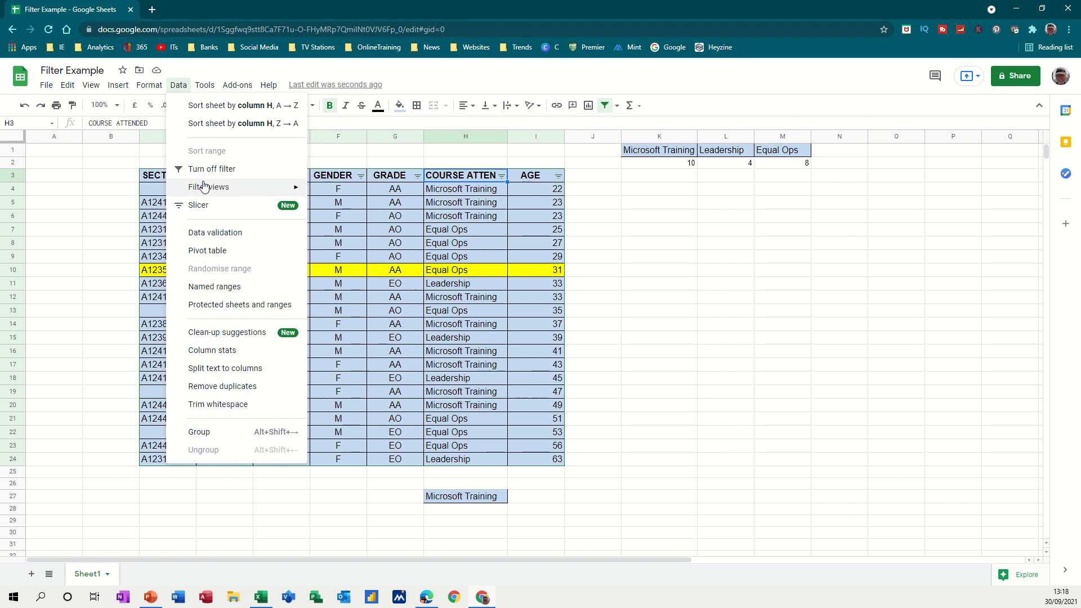
{"action": "mouse_move", "coordinate": [221, 188]}
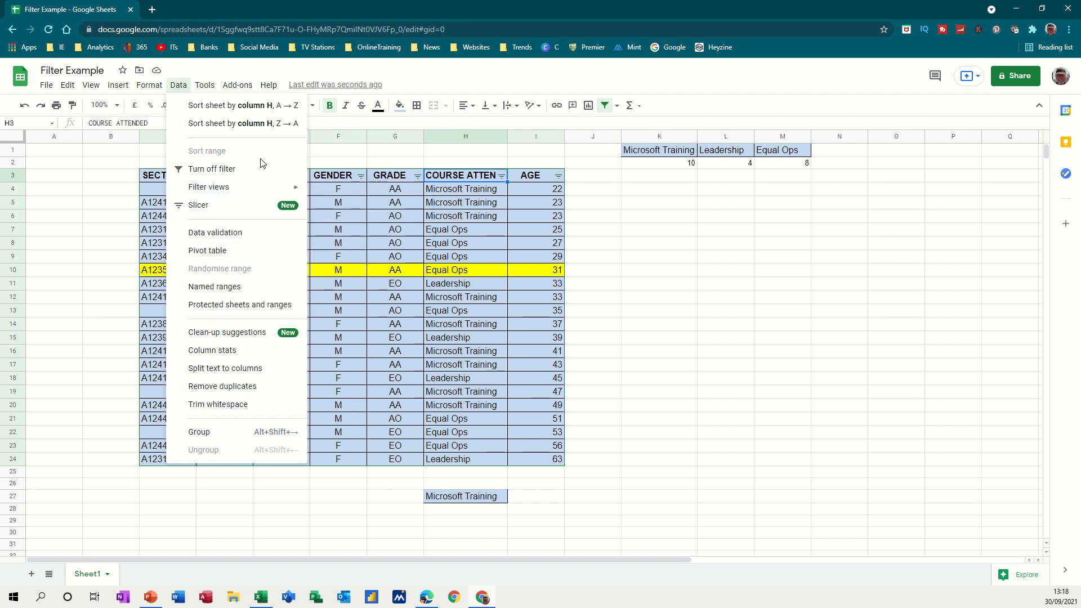
{"action": "left_click", "coordinate": [482, 302]}
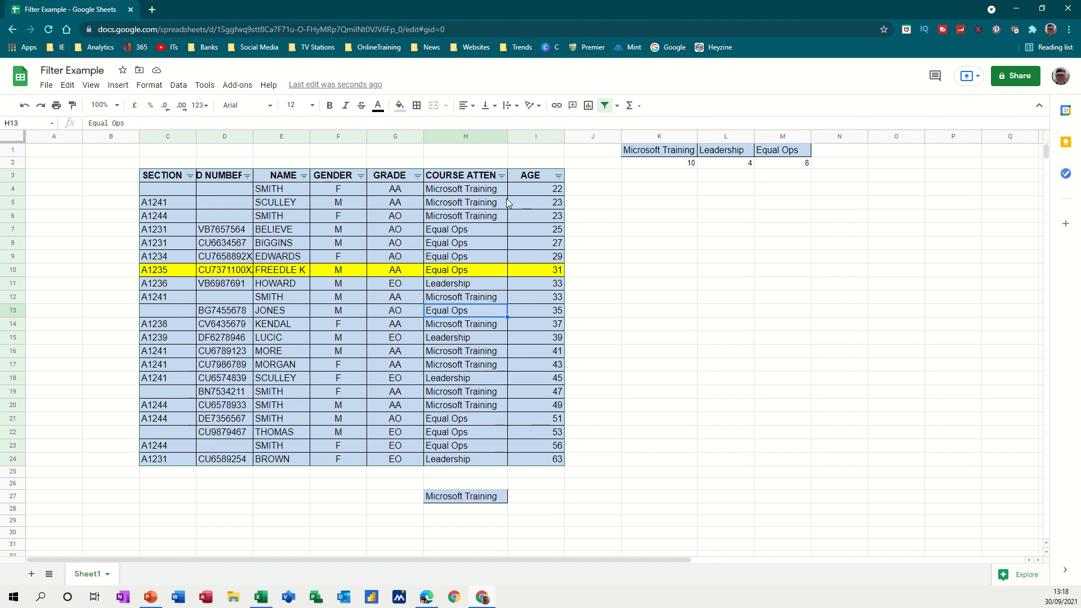
{"action": "left_click", "coordinate": [501, 176]}
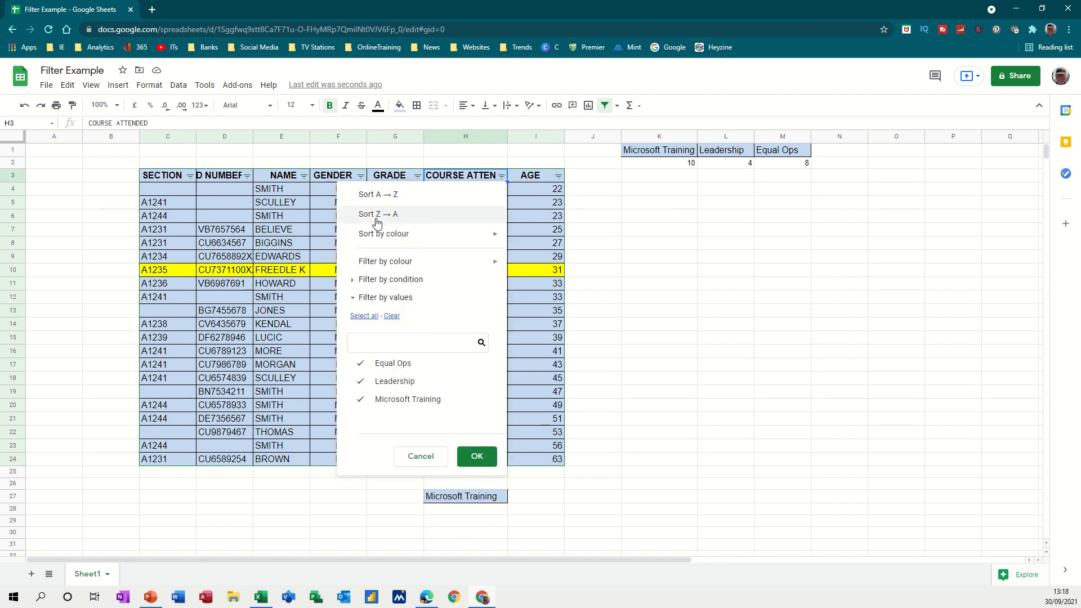
{"action": "mouse_move", "coordinate": [384, 235]}
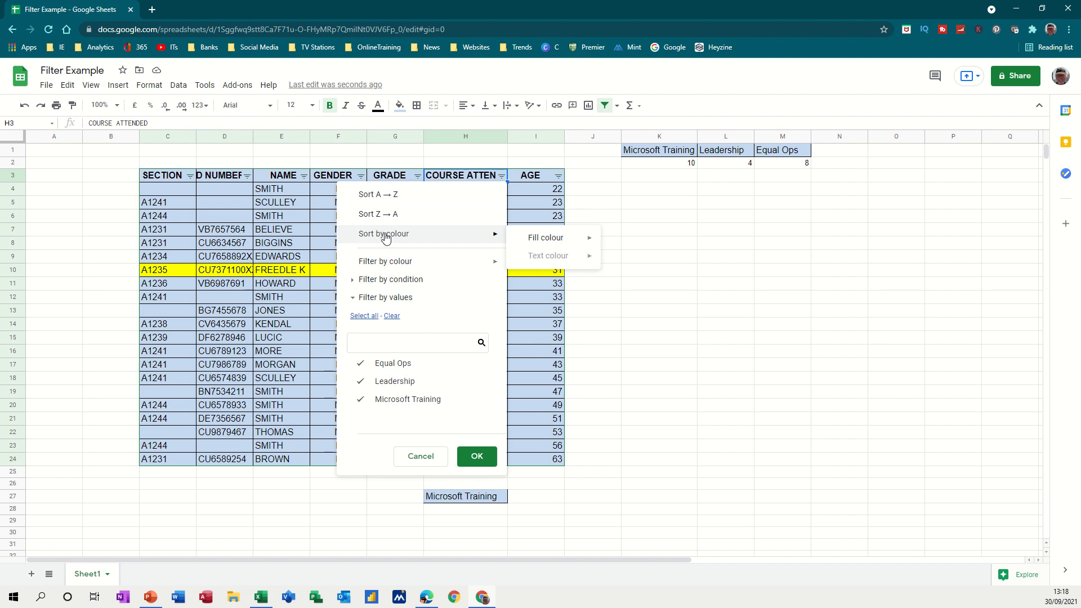
{"action": "mouse_move", "coordinate": [526, 237]}
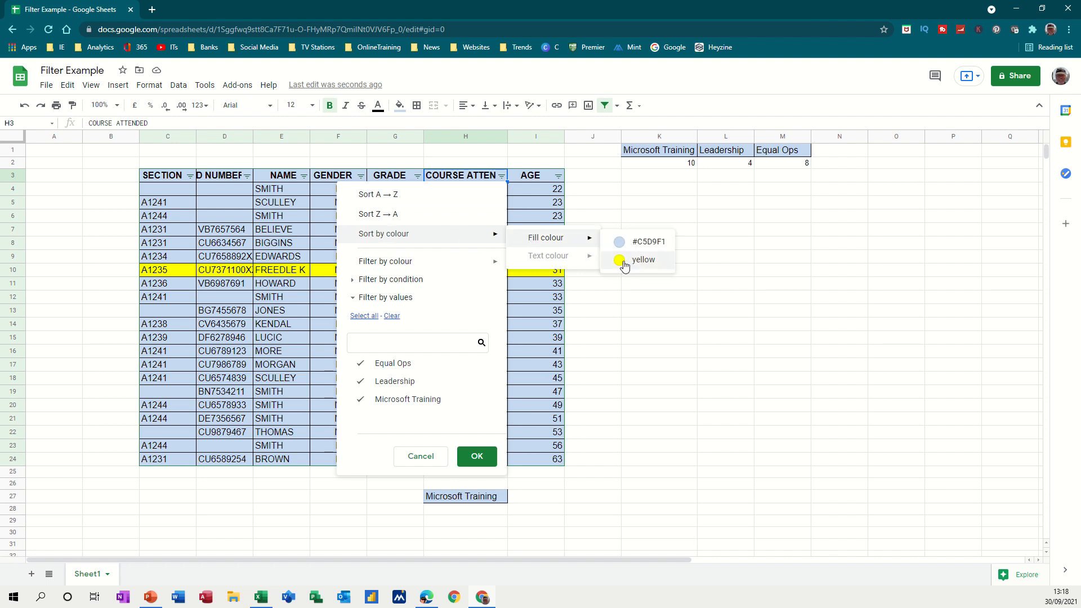
{"action": "left_click", "coordinate": [532, 325]}
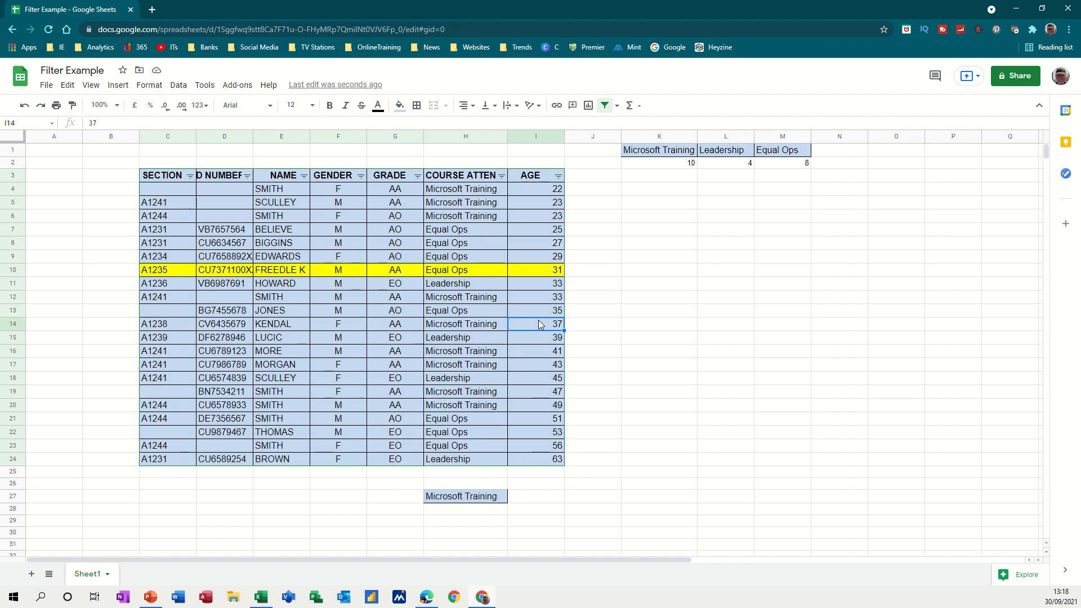